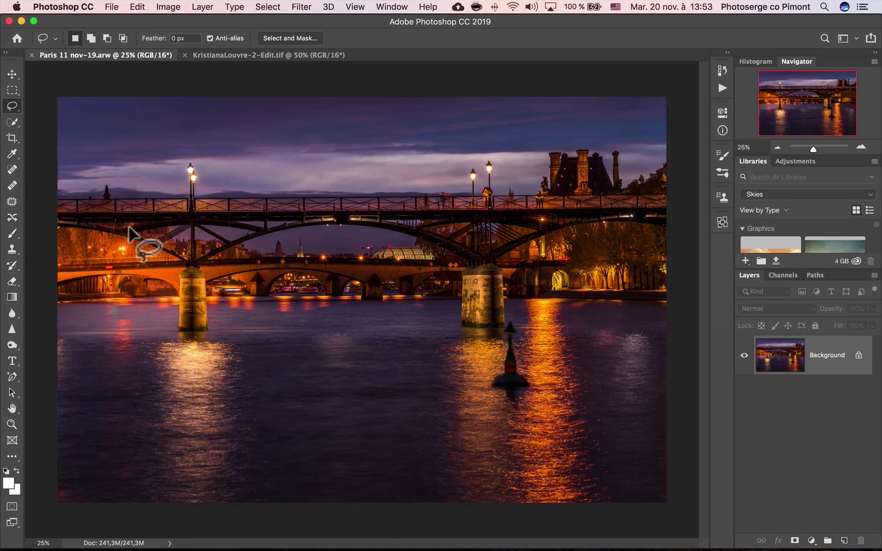
Check the Photoshop version information, then close it.
left_click(90, 7)
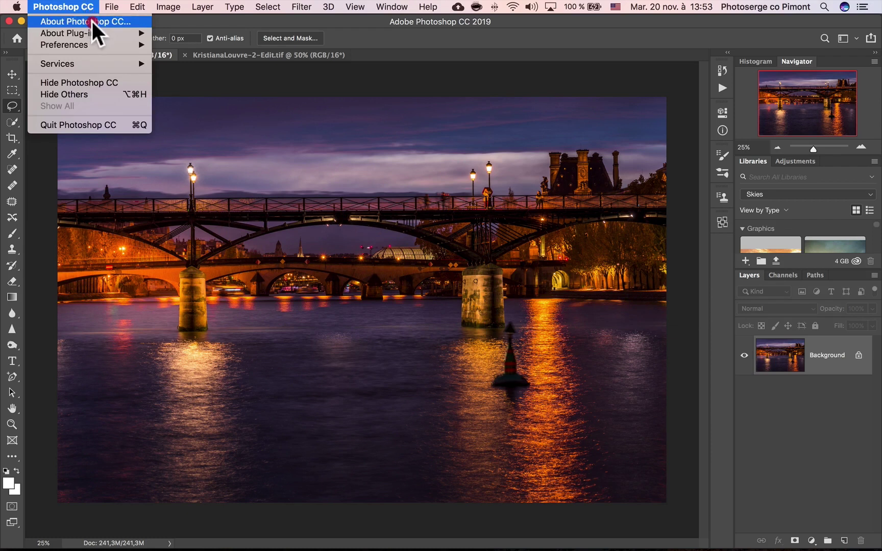
left_click(92, 22)
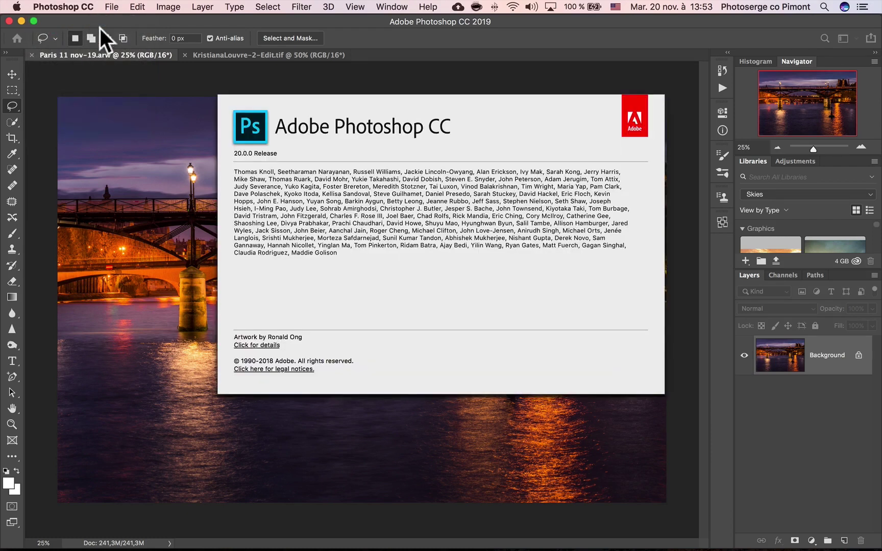
left_click(189, 149)
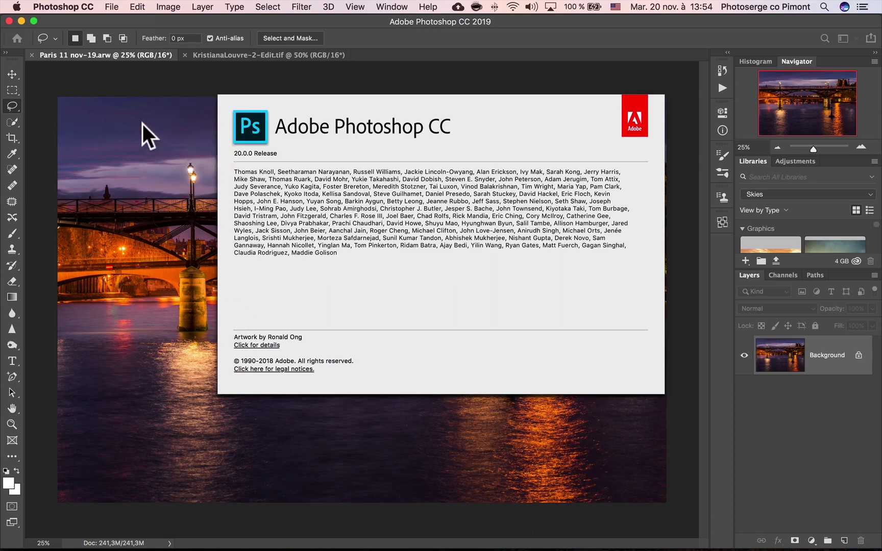
left_click(561, 125)
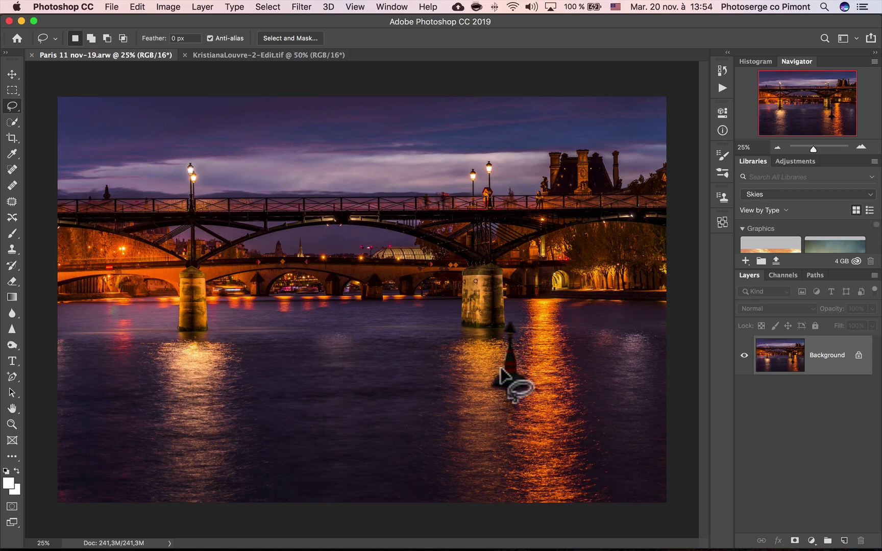
Lasso the buoy and its reflection and apply a Content-Aware Fill to it.
mouse_move(483, 379)
left_mouse_down()
mouse_move(478, 404)
mouse_move(507, 418)
mouse_move(517, 437)
mouse_move(545, 382)
mouse_move(519, 315)
mouse_move(495, 332)
mouse_move(493, 384)
left_mouse_up()
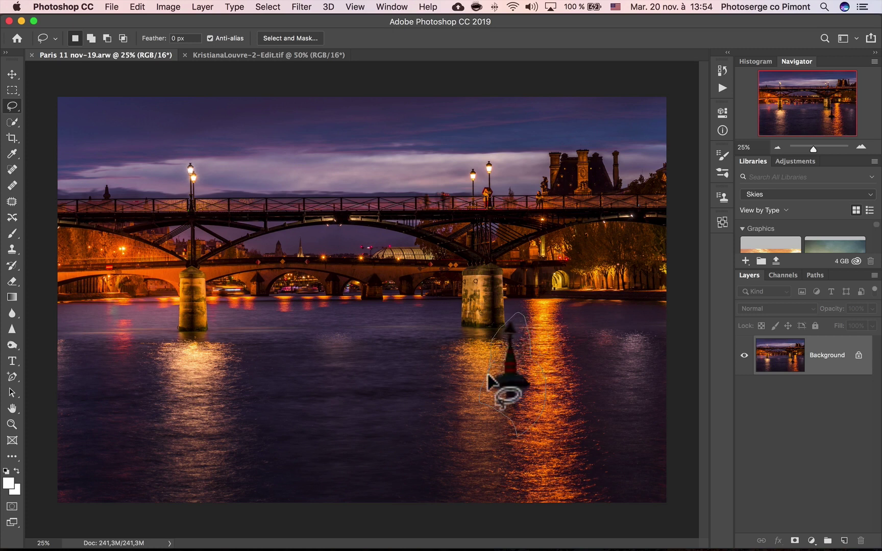
left_click(137, 6)
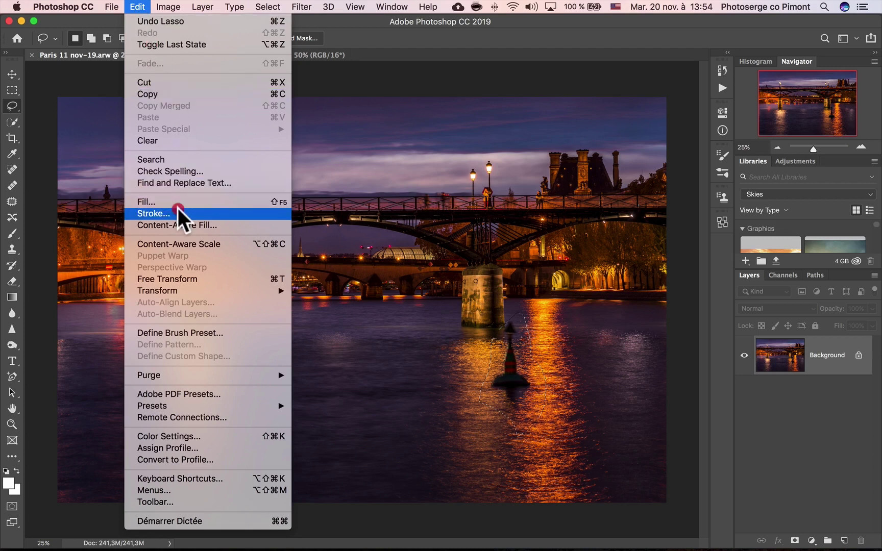
left_click(226, 201)
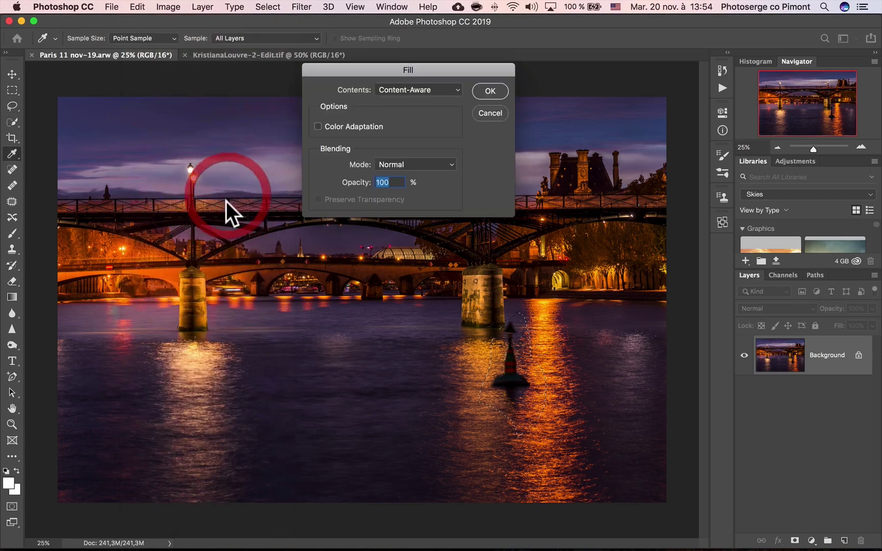
left_click(499, 91)
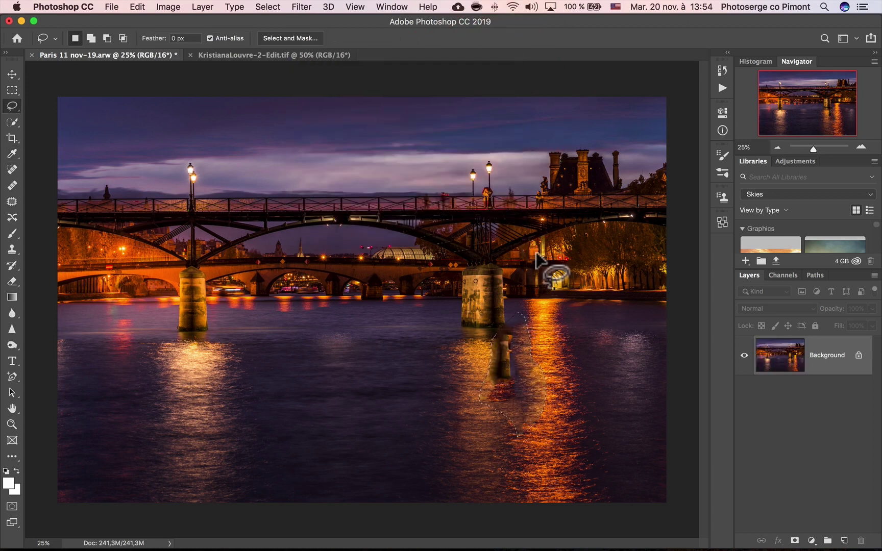
Zoom in to inspect the filled buoy area, then undo the fill.
key("z")
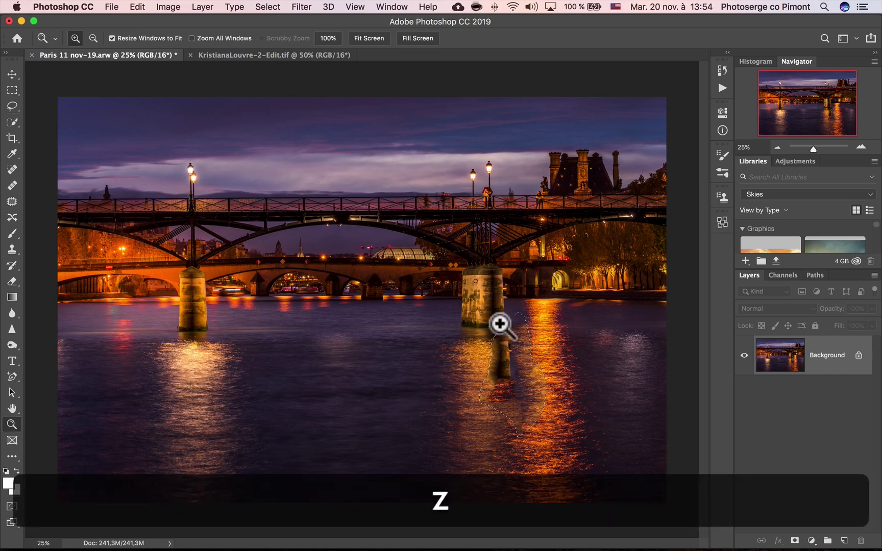
left_click(528, 335)
left_click(525, 380)
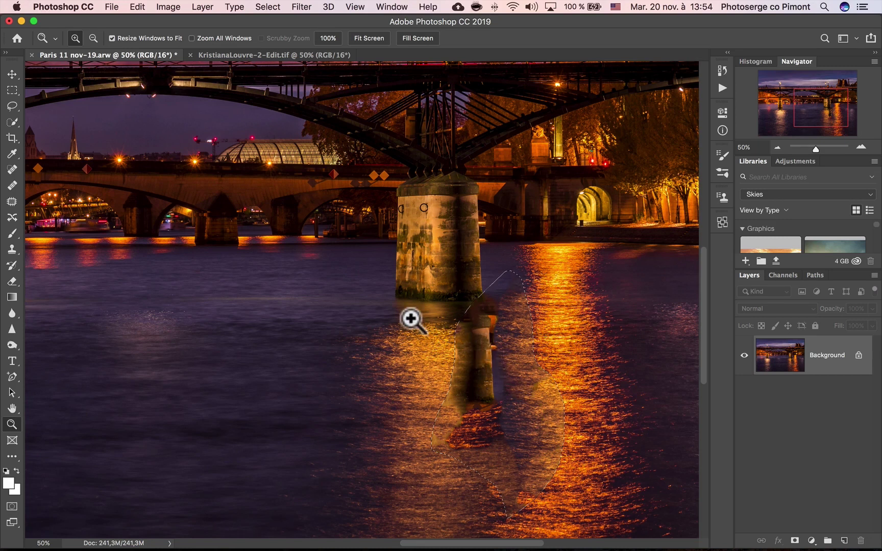
key("super+z")
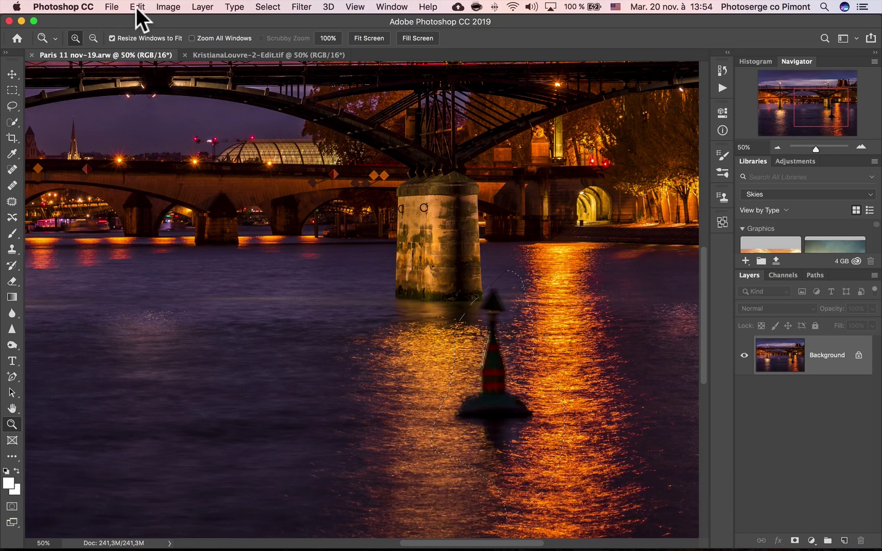
left_click(136, 7)
Open the Content-Aware Fill workspace for the buoy selection and view its preview.
mouse_move(137, 23)
left_mouse_down()
mouse_move(180, 248)
mouse_move(239, 242)
left_mouse_up()
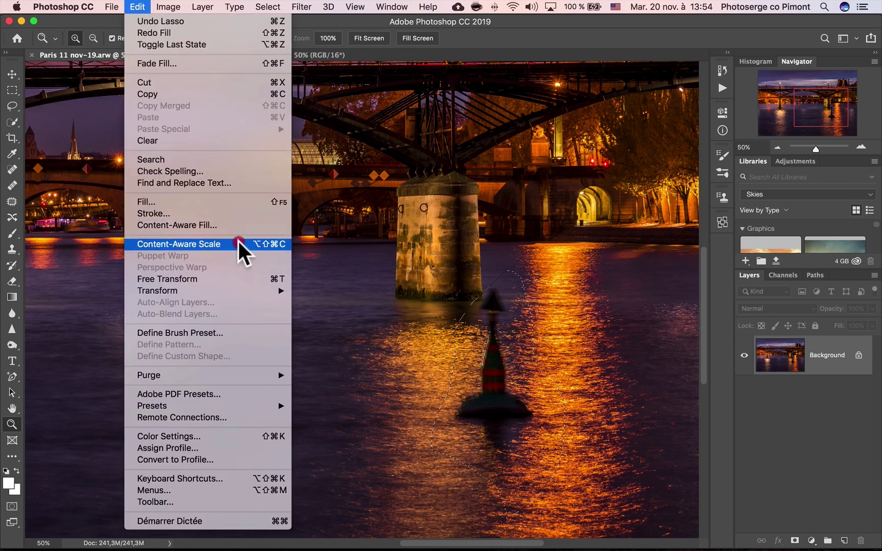
mouse_move(238, 242)
left_mouse_down()
mouse_move(211, 222)
mouse_move(196, 44)
mouse_move(219, 218)
left_mouse_up()
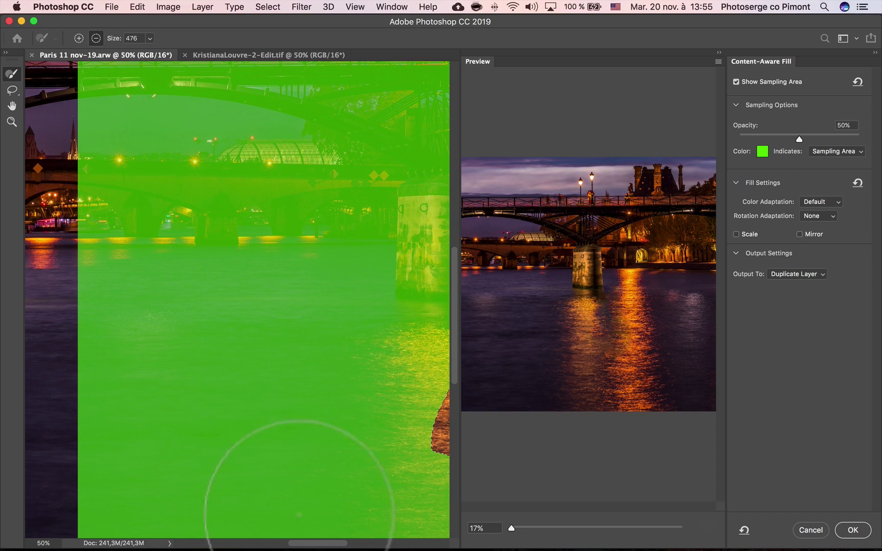
left_click_drag(315, 542, 351, 543)
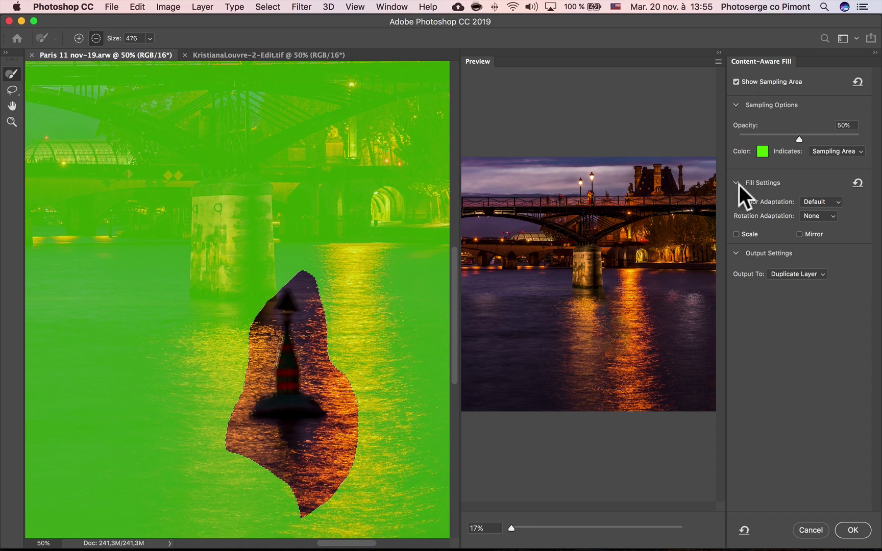
Try Color Adaptation None, compare it on the pier, then return to Default.
left_click(836, 201)
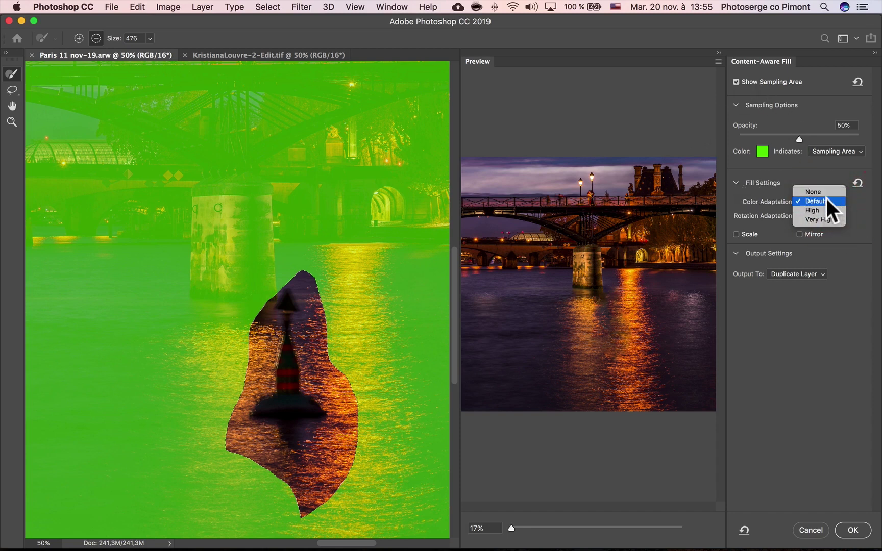
left_click(822, 192)
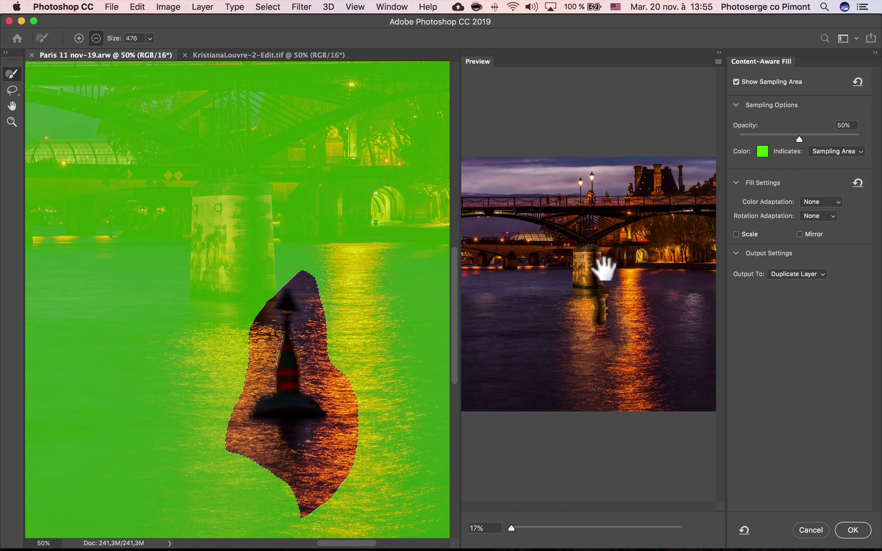
left_click(538, 521)
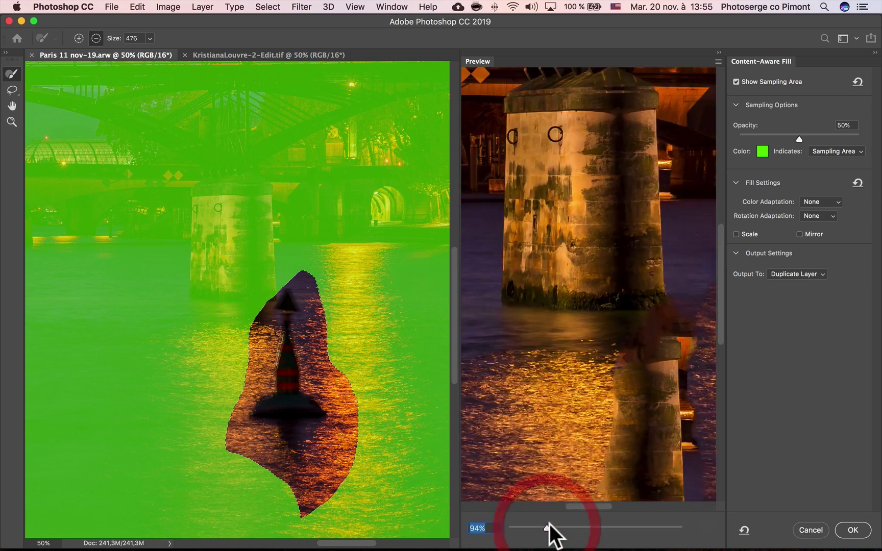
mouse_move(538, 519)
left_mouse_down()
mouse_move(545, 526)
mouse_move(533, 526)
left_mouse_up()
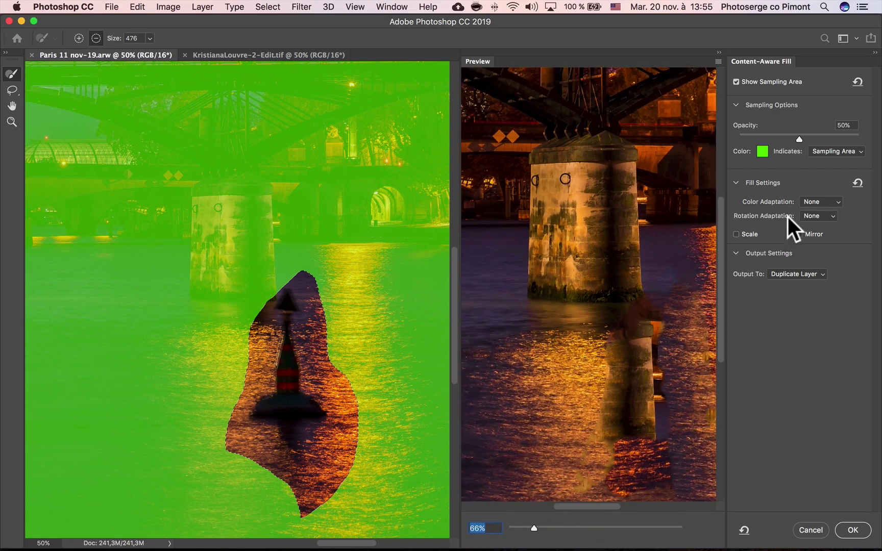
left_click(839, 200)
left_click(835, 201)
left_click(831, 200)
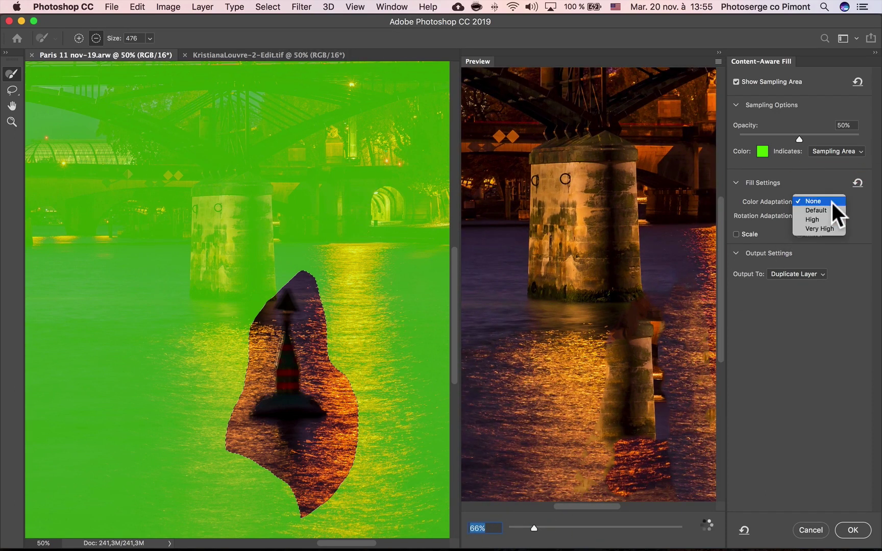
left_click(832, 209)
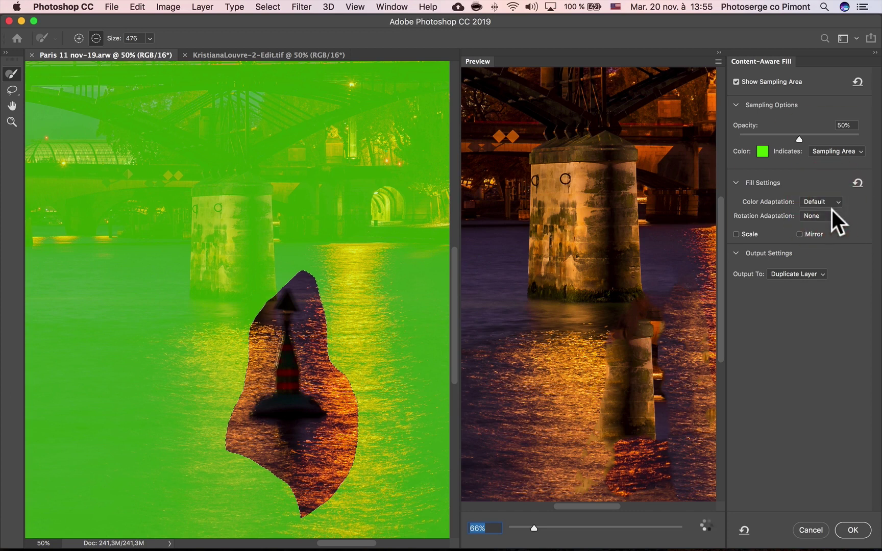
Compare the preview at 550% and 55% zoom, then try High Color Adaptation.
type("550")
key("Return")
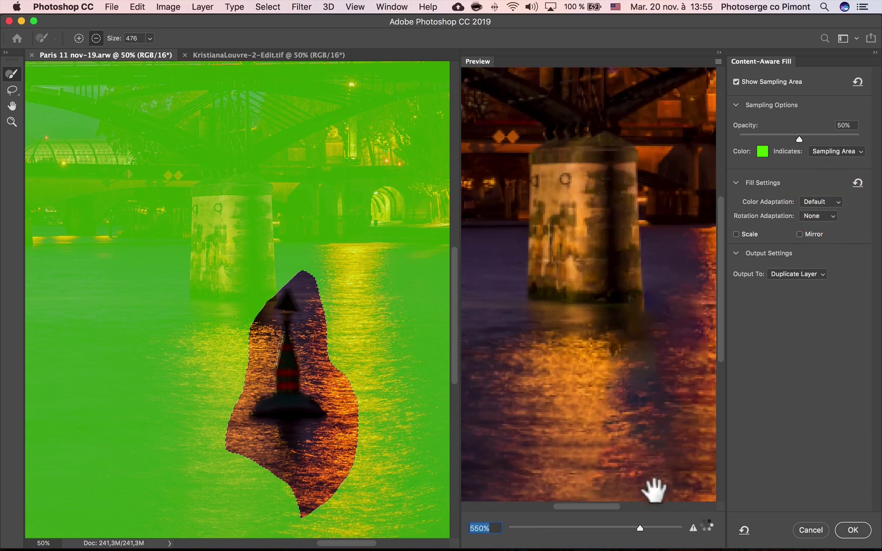
left_click_drag(642, 526, 634, 524)
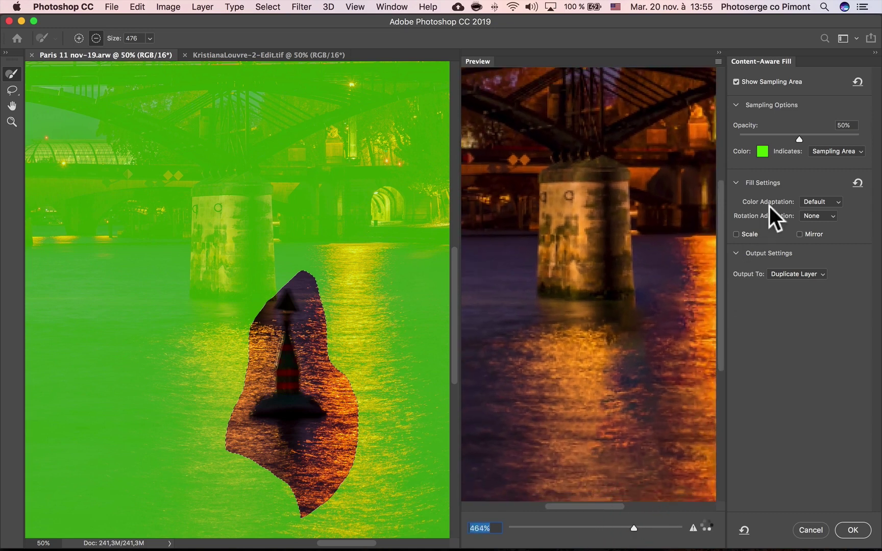
type("55")
key("Return")
left_click(827, 204)
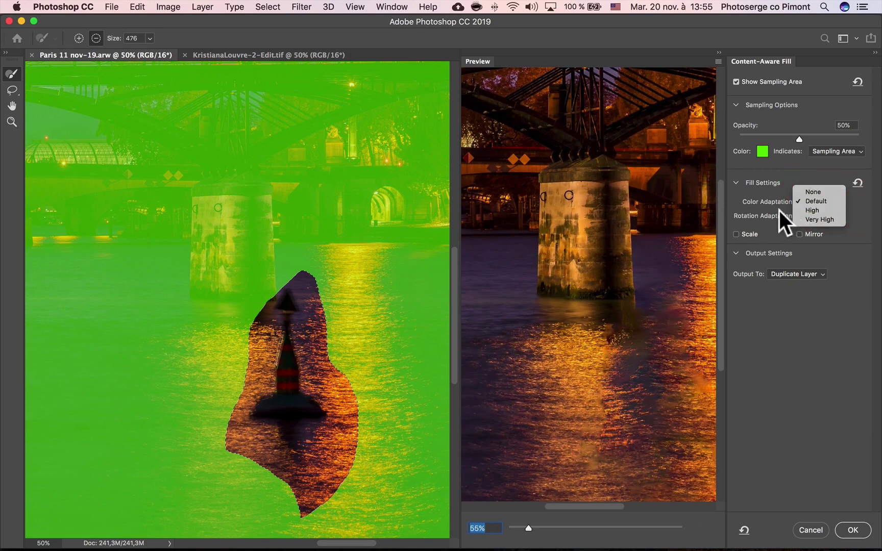
left_click(816, 210)
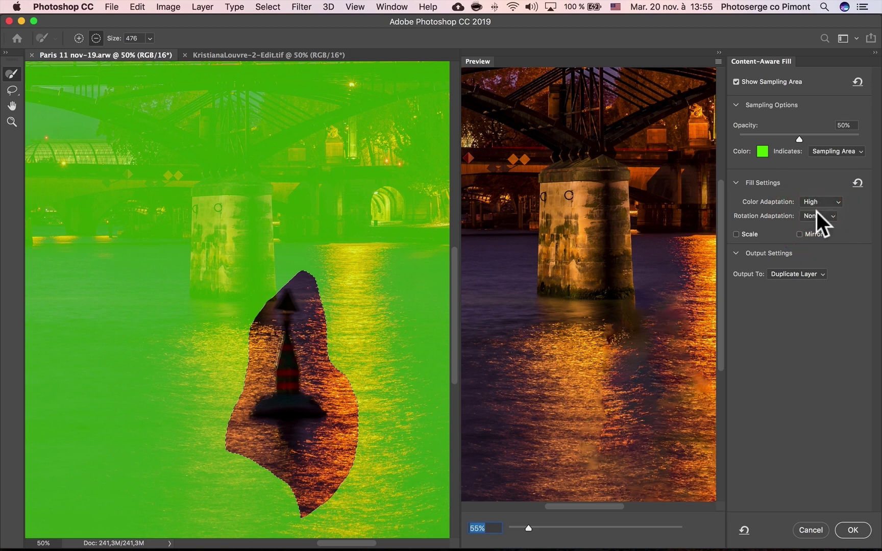
Inspect the preview at 464%, try Very High, and settle on Default Color Adaptation.
type("464")
key("Return")
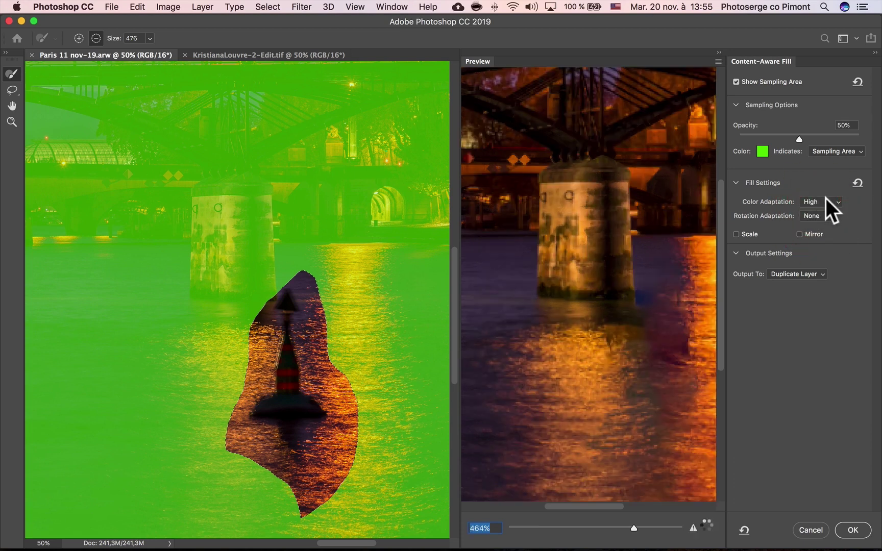
left_click(826, 199)
left_click(831, 210)
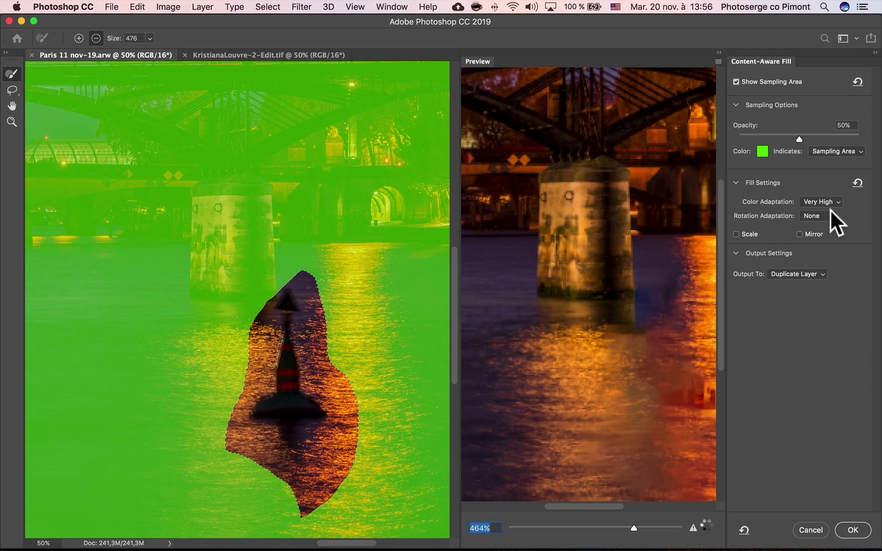
left_click(822, 201)
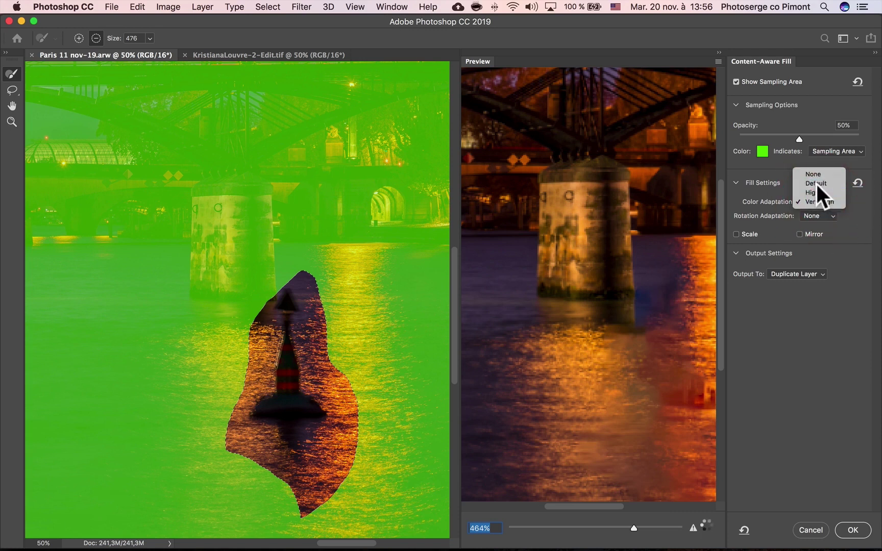
left_click(817, 184)
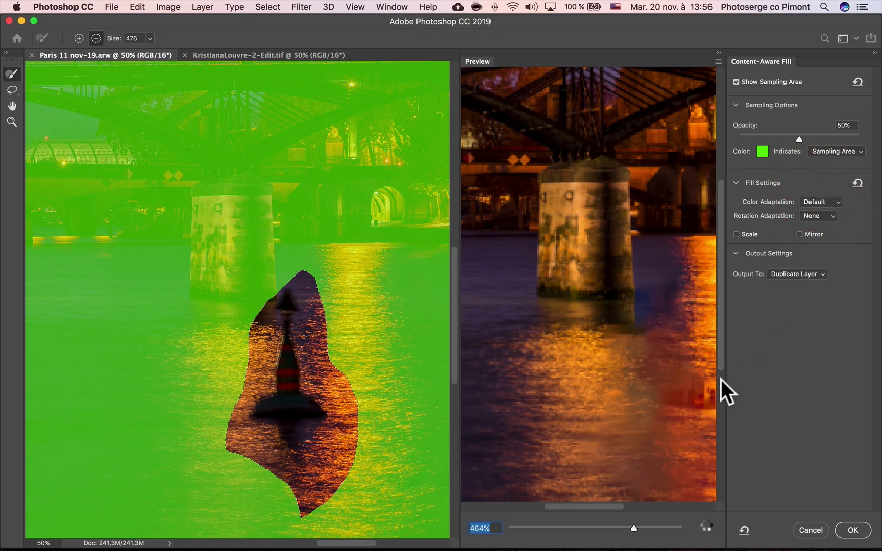
left_click_drag(724, 358, 729, 418)
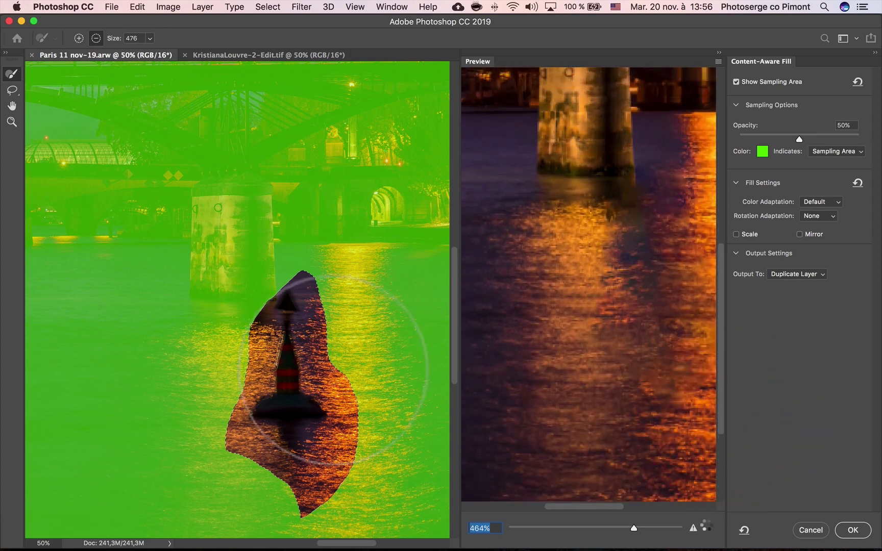
Set the Sampling Brush to 796 and remove the pillar and bridge from sampling.
type("55")
key("Return")
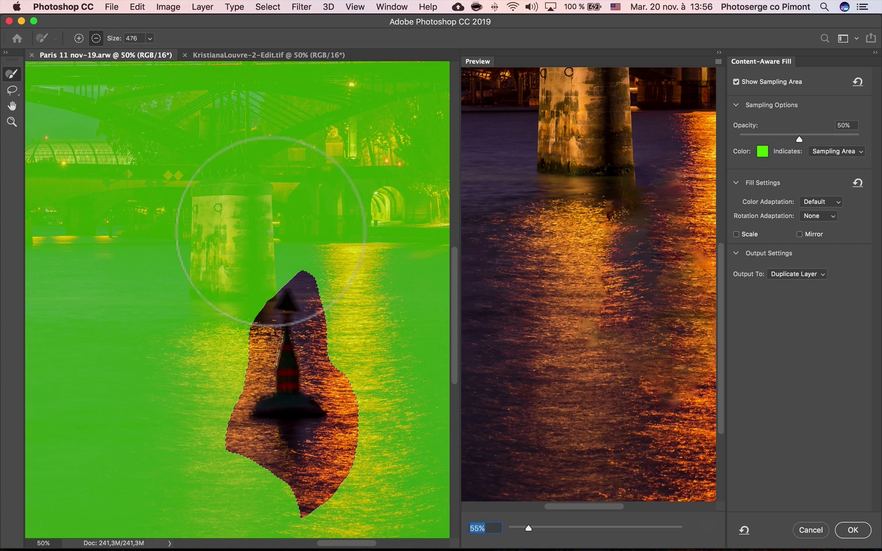
key("ctrl+alt")
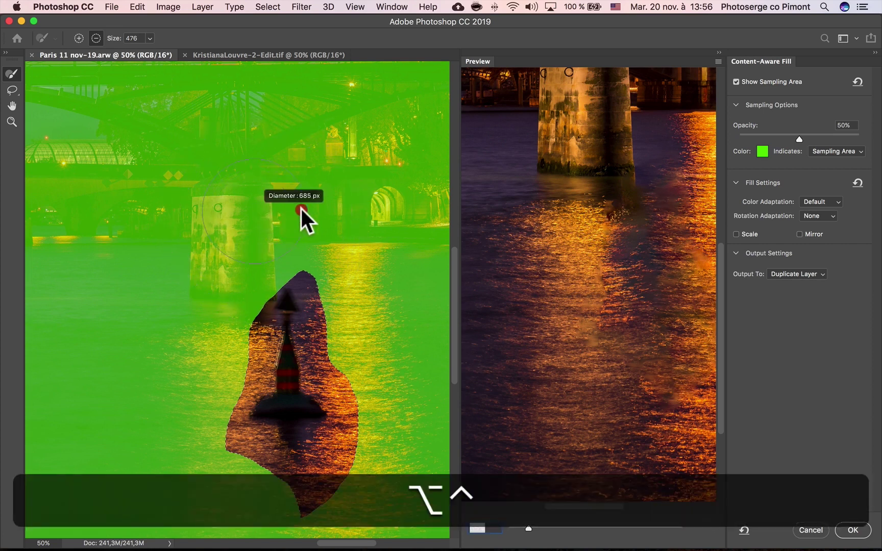
mouse_move(318, 206)
left_mouse_down()
mouse_move(231, 220)
mouse_move(334, 211)
left_mouse_up()
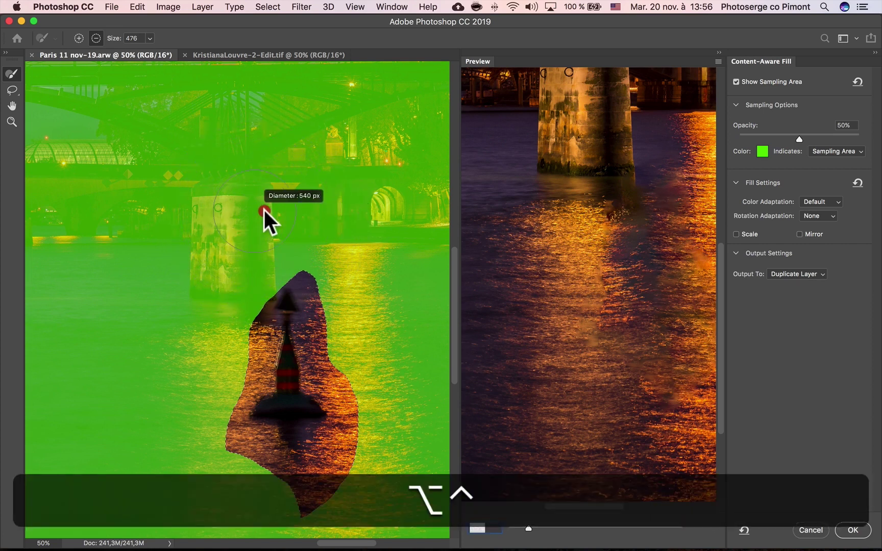
left_click_drag(264, 209, 301, 207)
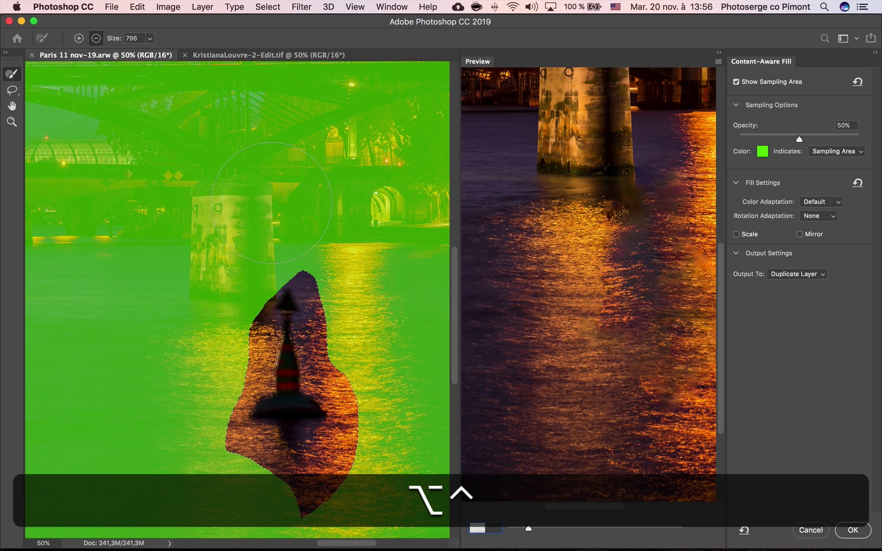
mouse_move(215, 242)
left_mouse_down()
mouse_move(283, 233)
mouse_move(298, 186)
mouse_move(354, 153)
mouse_move(387, 183)
mouse_move(377, 195)
mouse_move(415, 189)
left_mouse_up()
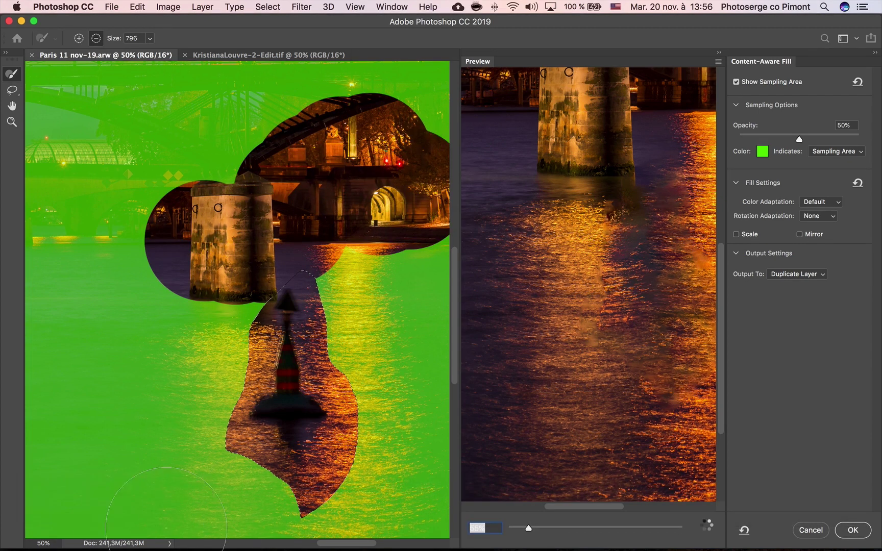
scroll(603, 213, "up", 3)
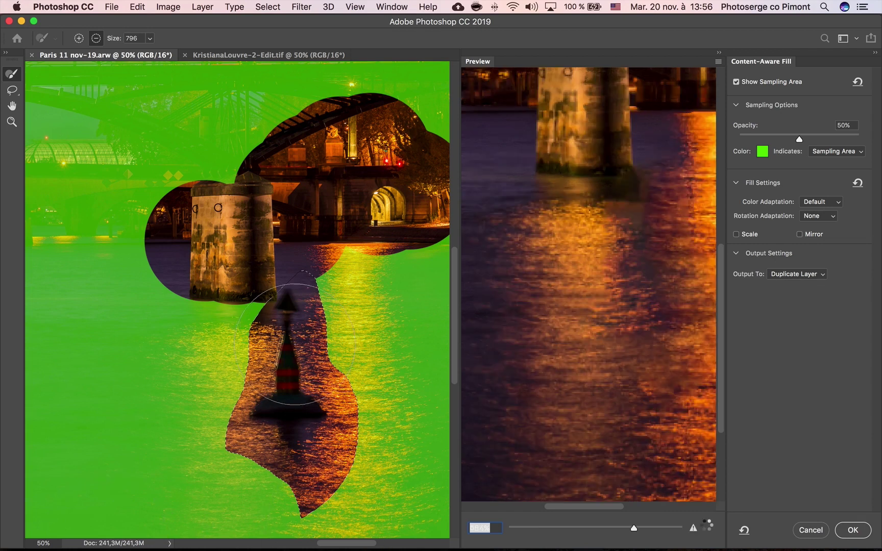
Zoom the canvas out to 25% and exclude the bridge and sky from sampling.
key("z")
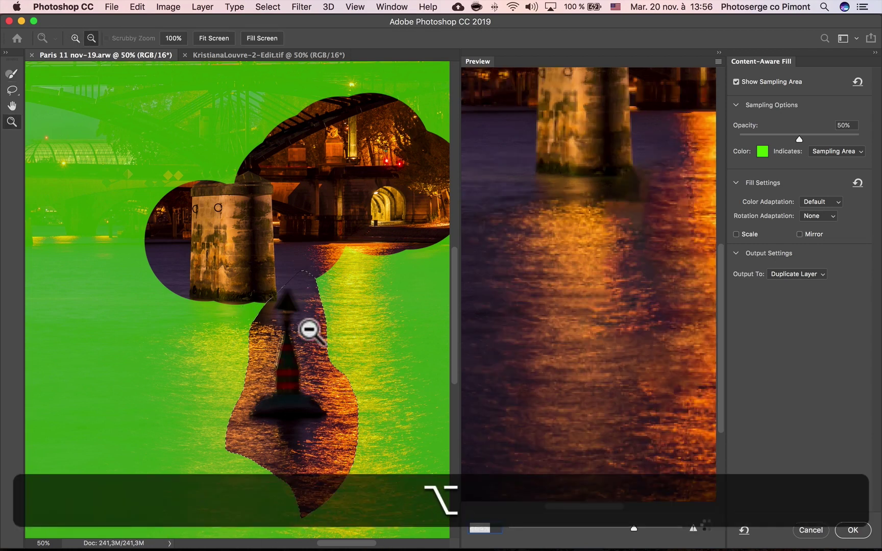
left_click(308, 335, "alt")
left_click(306, 336, "alt")
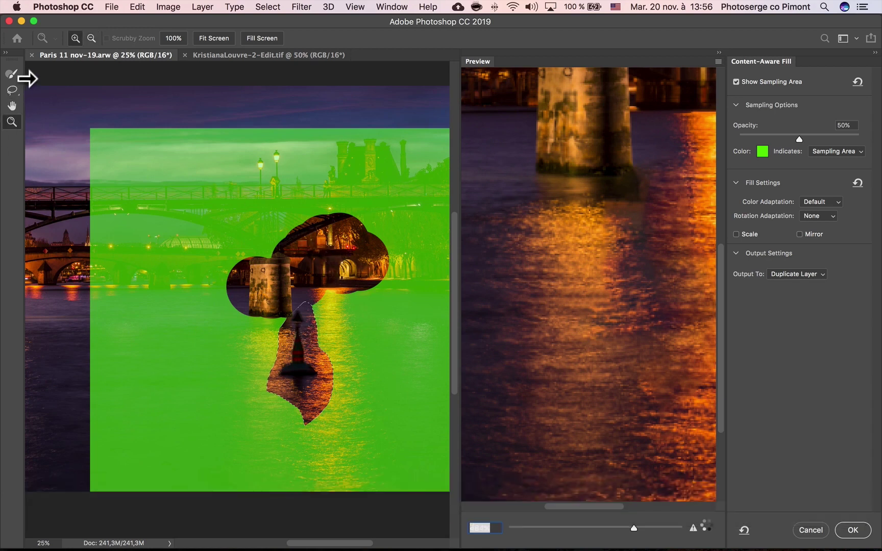
left_click(12, 75)
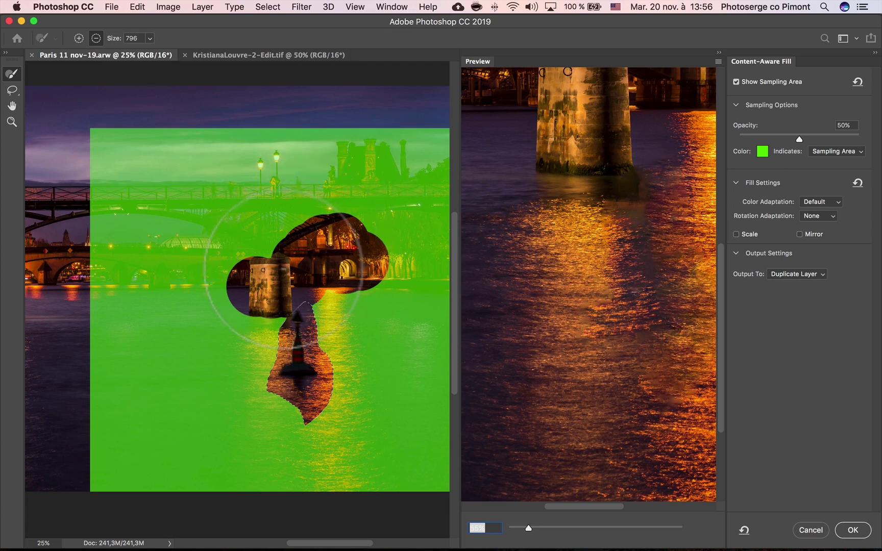
mouse_move(283, 273)
left_mouse_down()
mouse_move(100, 270)
mouse_move(124, 261)
mouse_move(445, 247)
mouse_move(441, 149)
mouse_move(404, 241)
mouse_move(406, 135)
mouse_move(358, 182)
mouse_move(349, 226)
mouse_move(302, 167)
mouse_move(264, 221)
mouse_move(316, 164)
mouse_move(262, 214)
mouse_move(274, 121)
mouse_move(124, 225)
mouse_move(257, 172)
mouse_move(207, 227)
mouse_move(100, 201)
mouse_move(107, 217)
mouse_move(170, 132)
mouse_move(149, 133)
mouse_move(88, 183)
mouse_move(108, 141)
left_mouse_up()
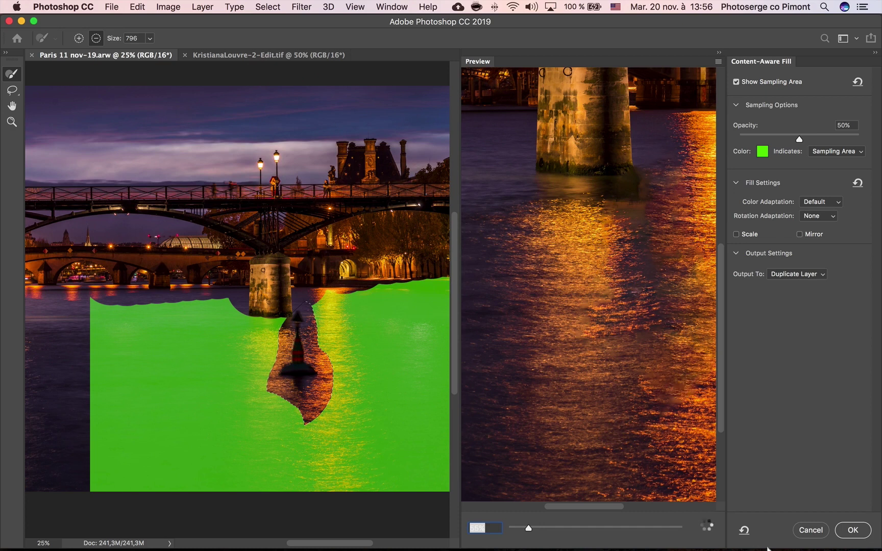
Exclude the left and right water stretches and a stray lower-left speck from sampling.
scroll(684, 516, "up", 5)
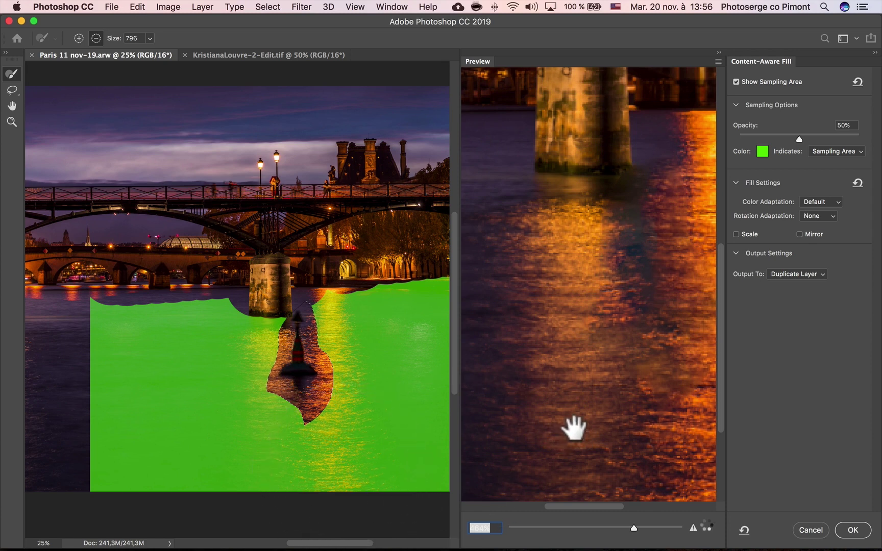
scroll(575, 426, "down", 1)
scroll(579, 426, "down", 4)
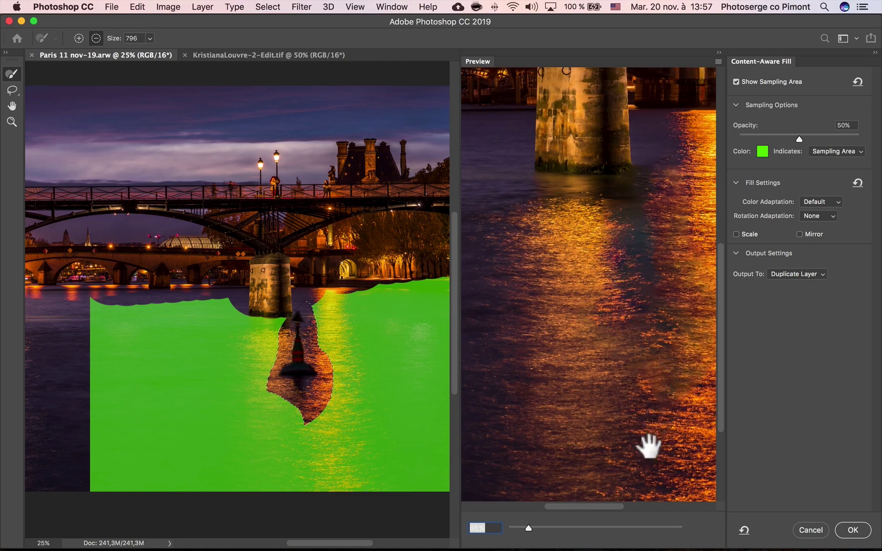
left_click_drag(603, 505, 639, 499)
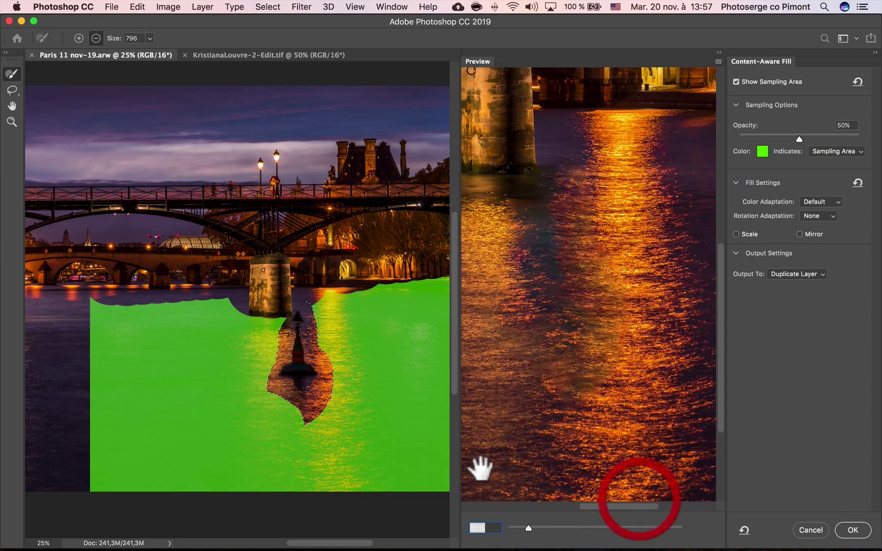
mouse_move(187, 323)
left_mouse_down()
mouse_move(163, 484)
mouse_move(121, 481)
mouse_move(106, 375)
mouse_move(126, 287)
mouse_move(142, 338)
mouse_move(105, 460)
left_mouse_up()
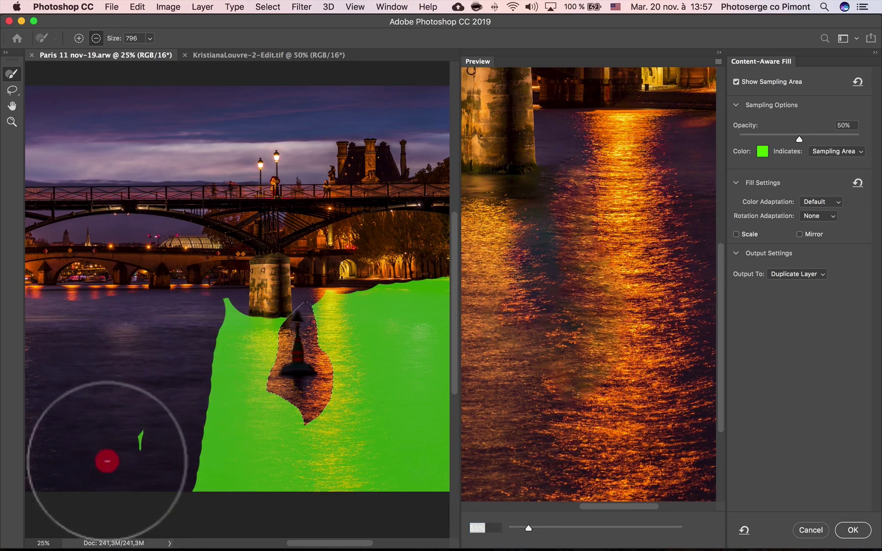
mouse_move(414, 255)
left_mouse_down()
mouse_move(429, 366)
mouse_move(429, 500)
mouse_move(432, 330)
mouse_move(404, 239)
mouse_move(337, 260)
left_mouse_up()
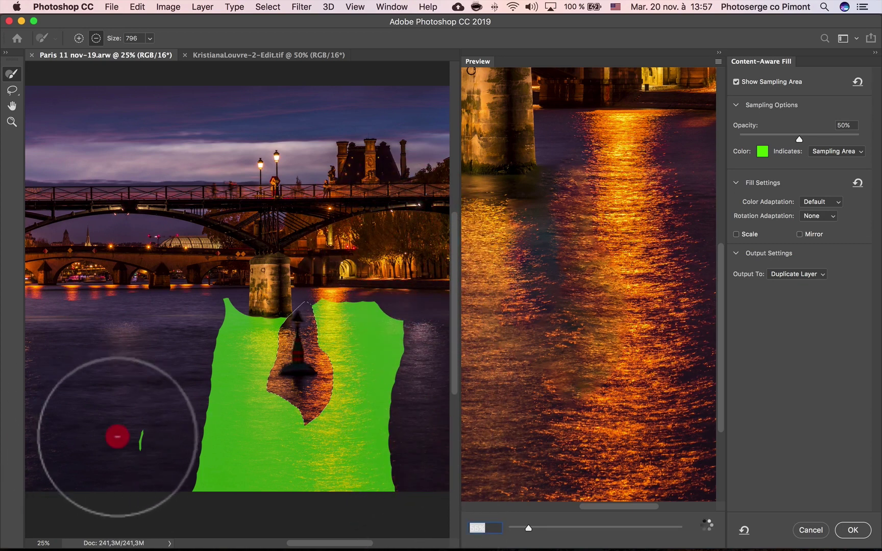
left_click_drag(118, 434, 121, 464)
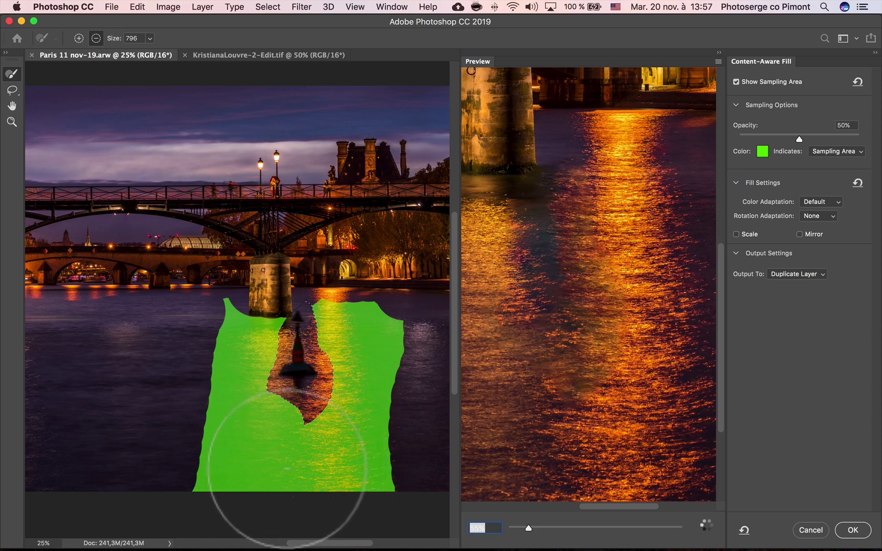
scroll(655, 433, "up", 3)
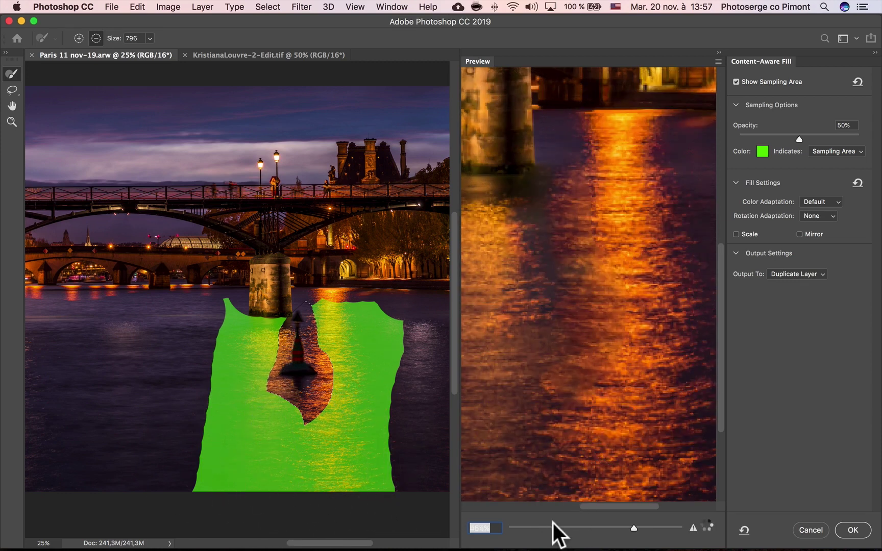
Show the whole image at 24% preview zoom and enable Mirror in the fill settings.
left_click(593, 525)
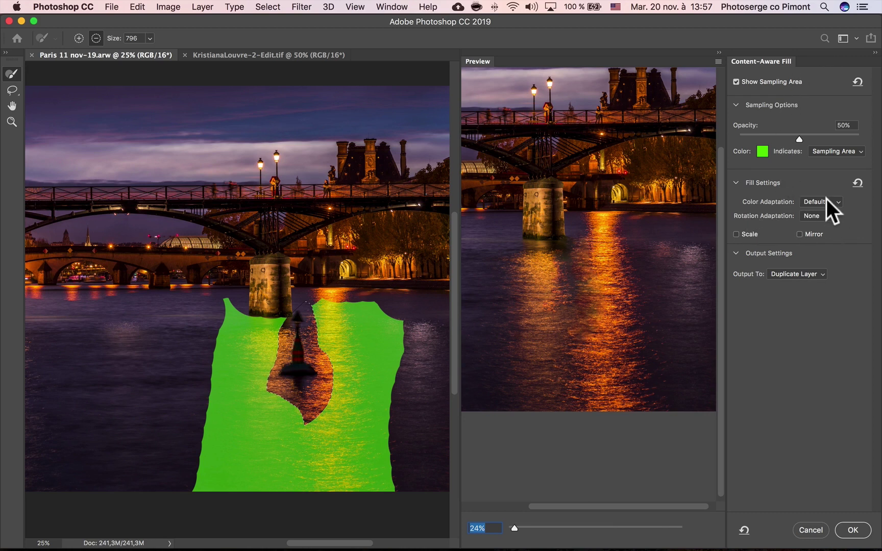
left_click(736, 235)
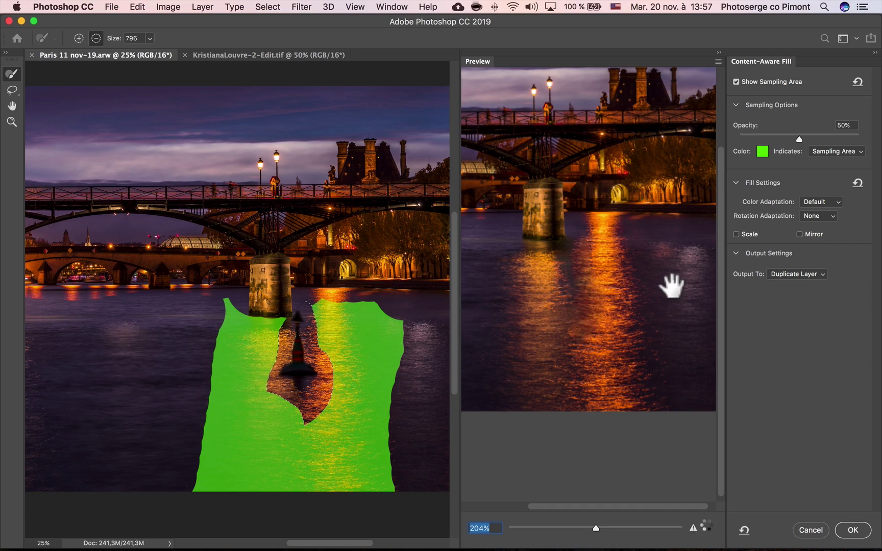
type("24")
key("Return")
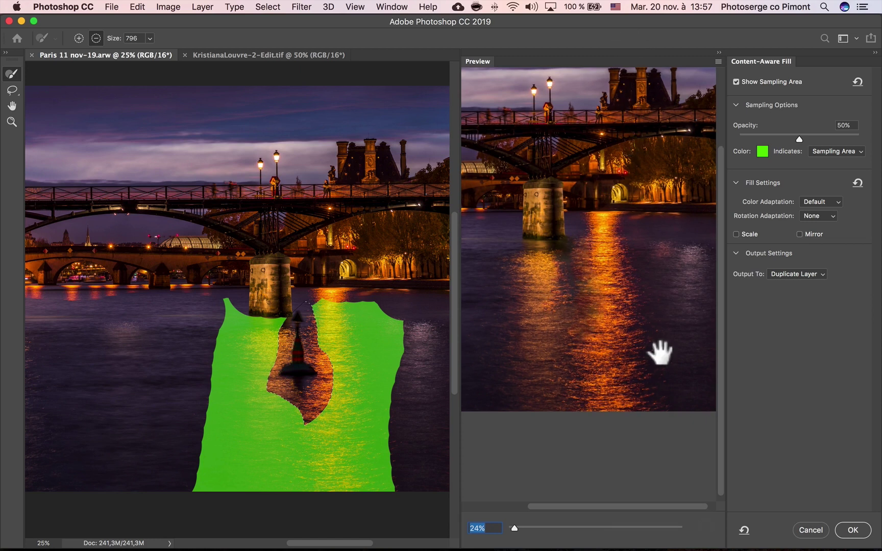
left_click(800, 234)
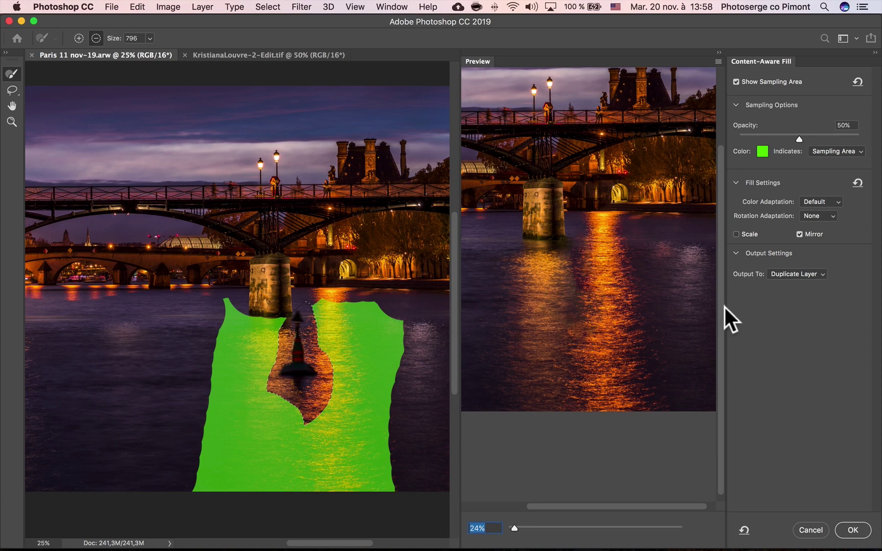
left_click(796, 271)
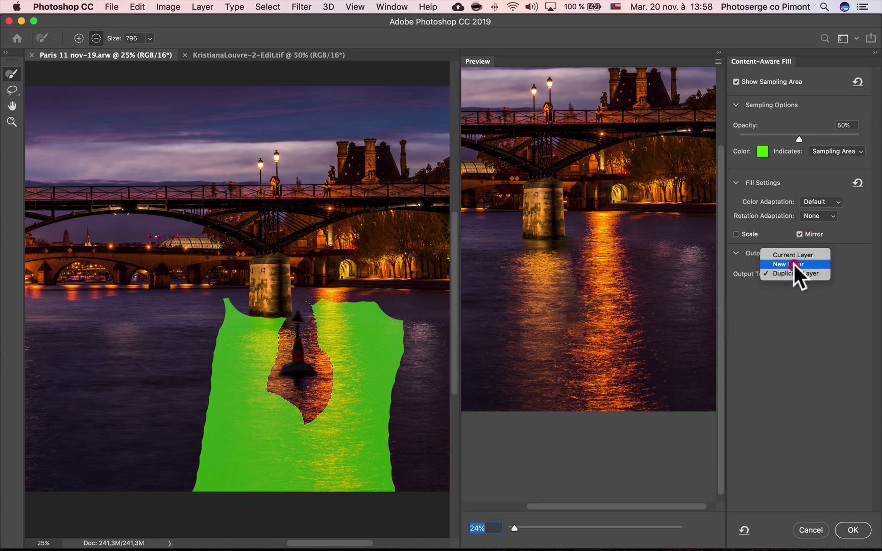
Apply the fill to a new layer, deselect, and toggle the layer to compare.
left_click(794, 264)
key("Return")
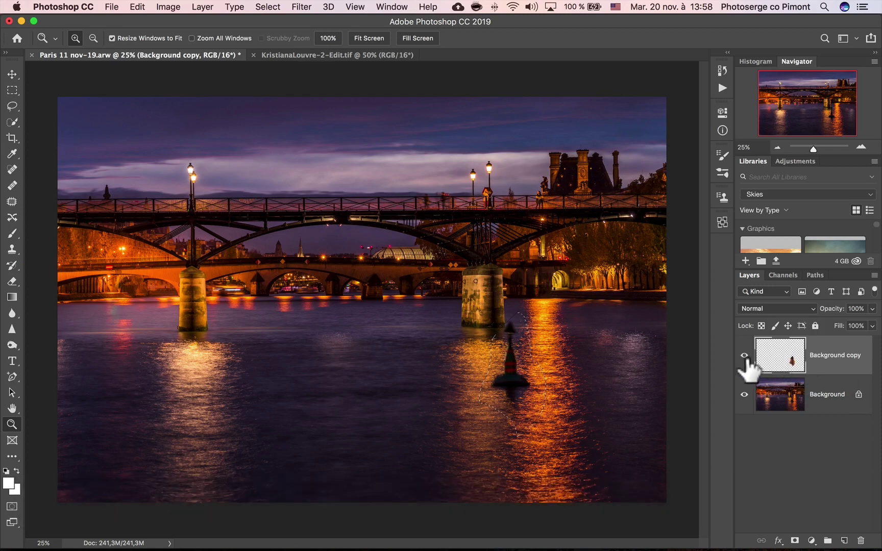
key("super+d")
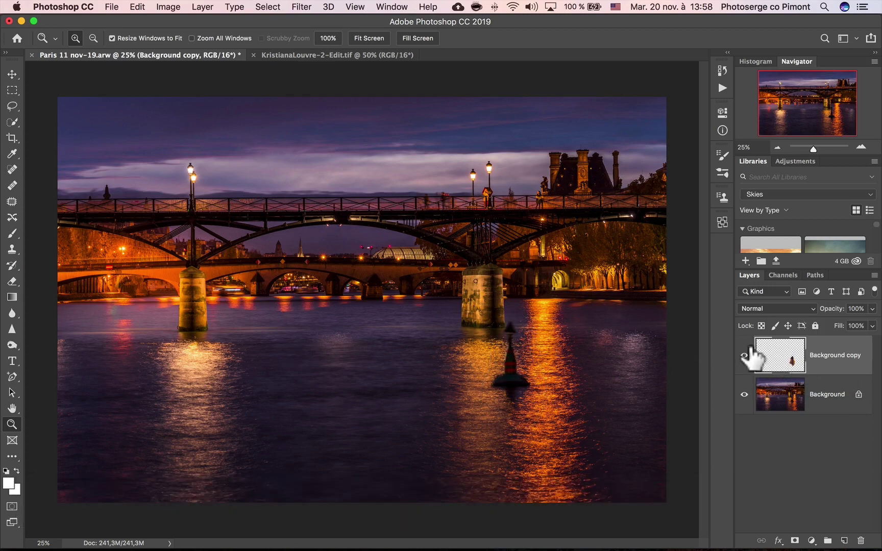
left_click(744, 355)
left_click(745, 355)
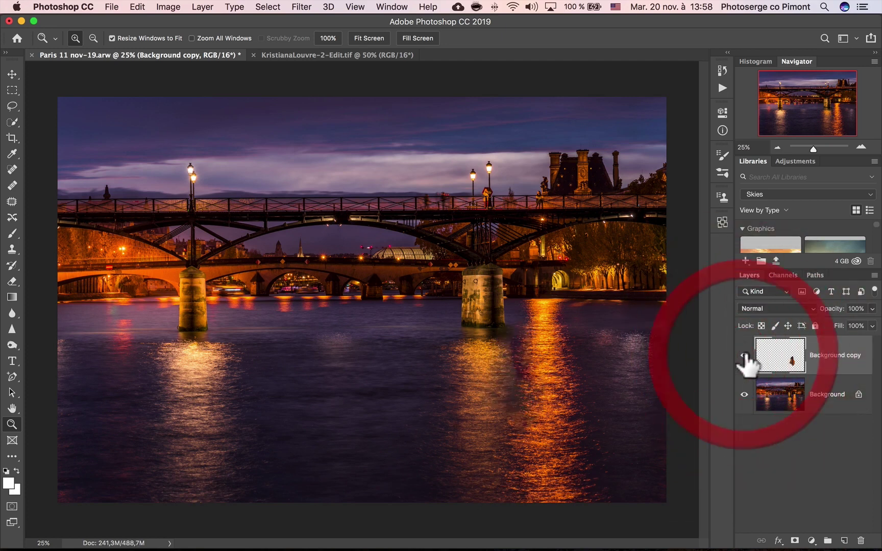
left_click(744, 355)
left_click(744, 356)
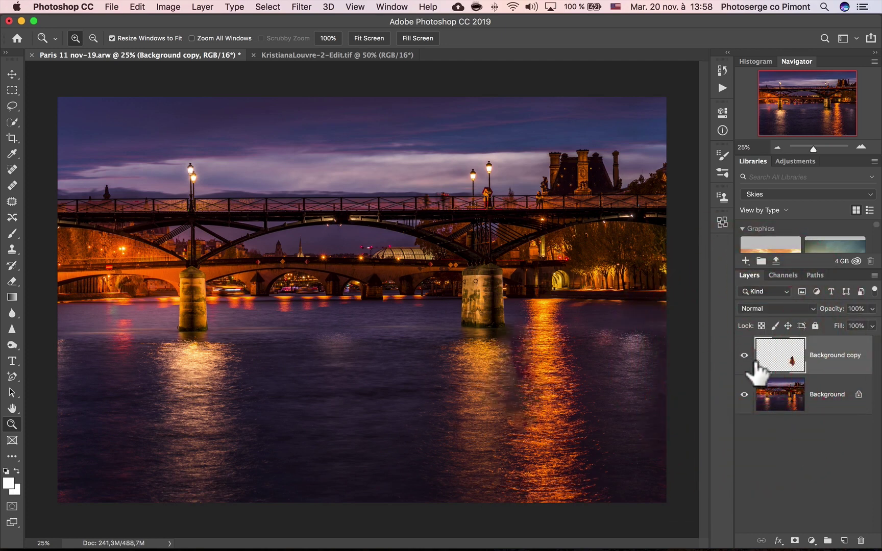
Zoom on the right pillar, solo the Background copy patch, then show all layers.
left_click(512, 363)
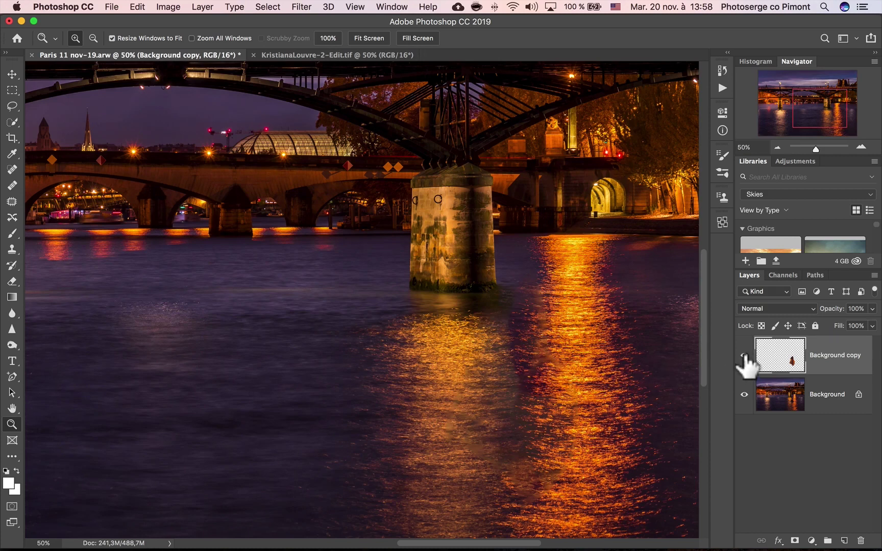
key("alt")
left_click(745, 356, "alt")
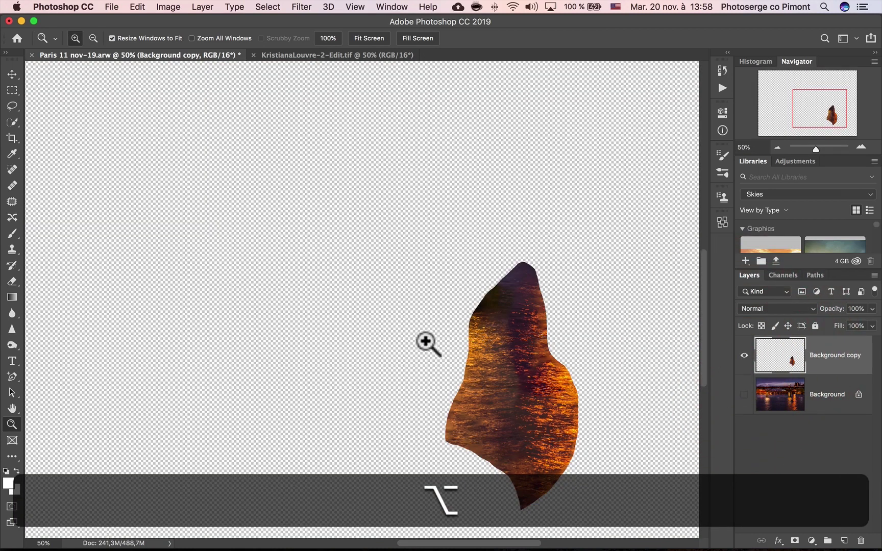
left_click(744, 356, "alt")
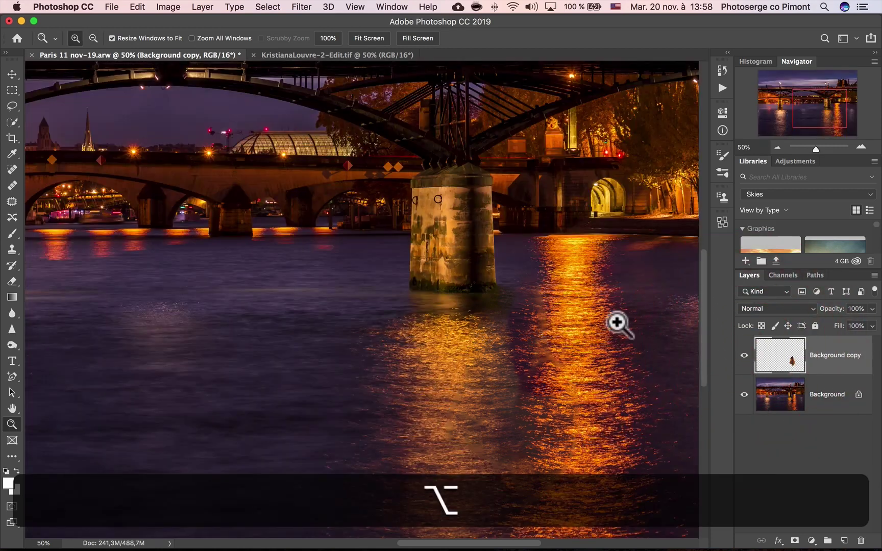
key("z")
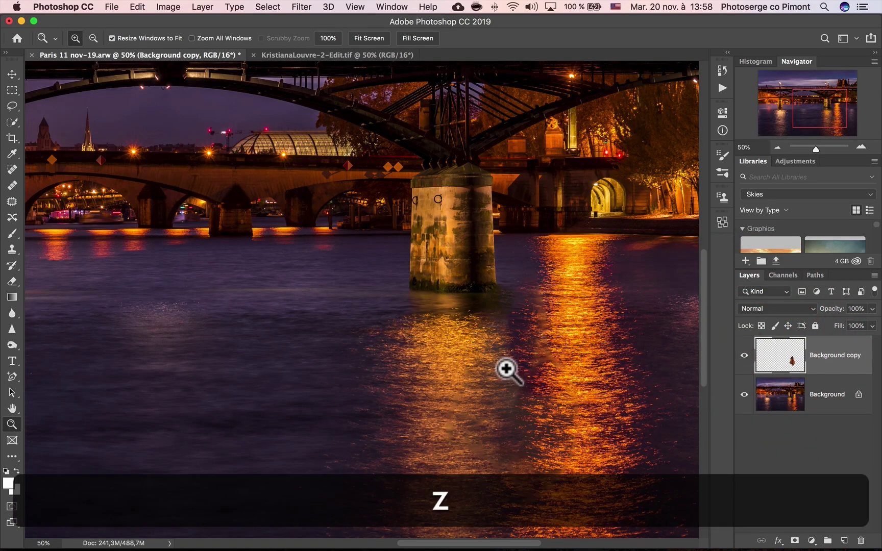
key("ctrl+z")
key("ctrl+alt+z")
Zoom out to 33.3% and set up a 475 px Clone Stamp at 51% opacity.
left_click(493, 356, "alt")
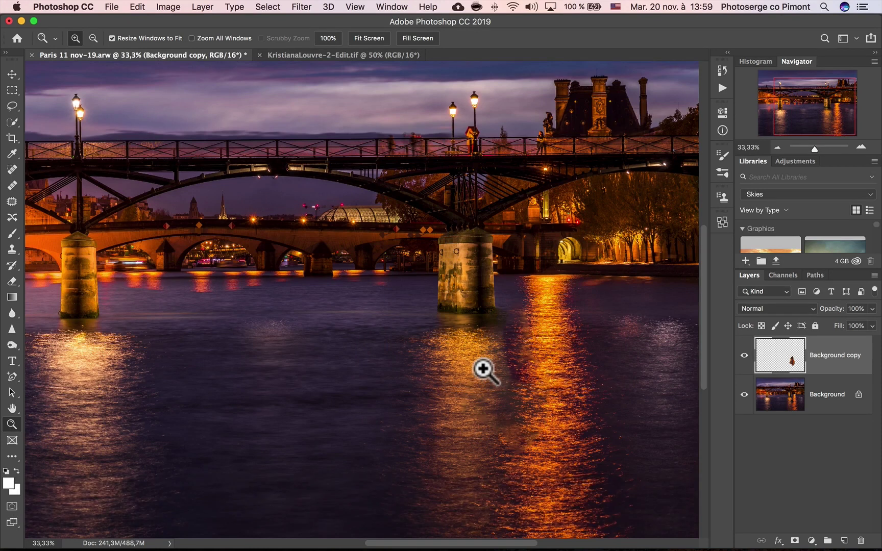
key("s")
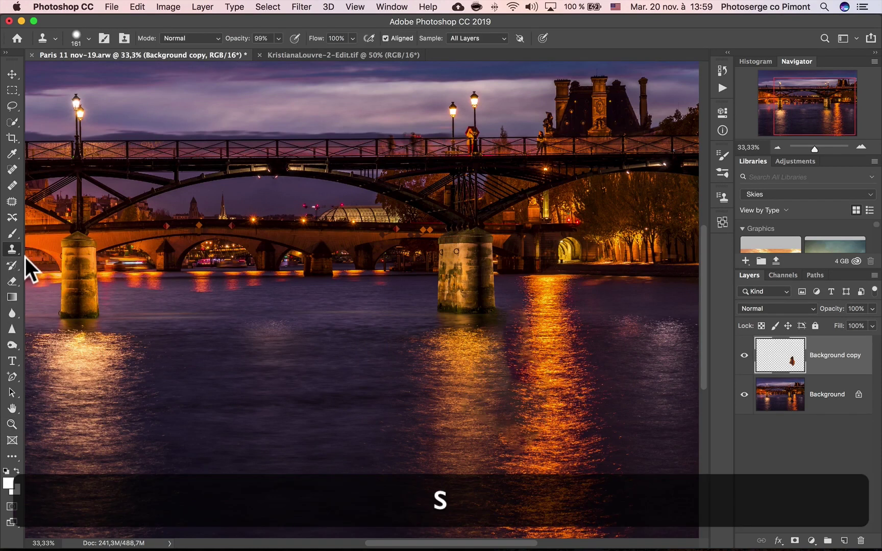
left_click_drag(400, 355, 430, 349)
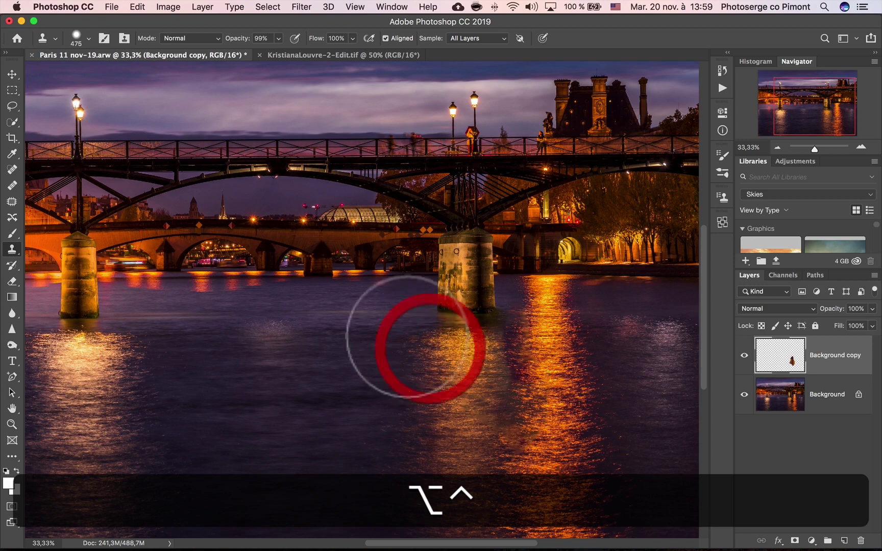
left_click_drag(233, 41, 207, 52)
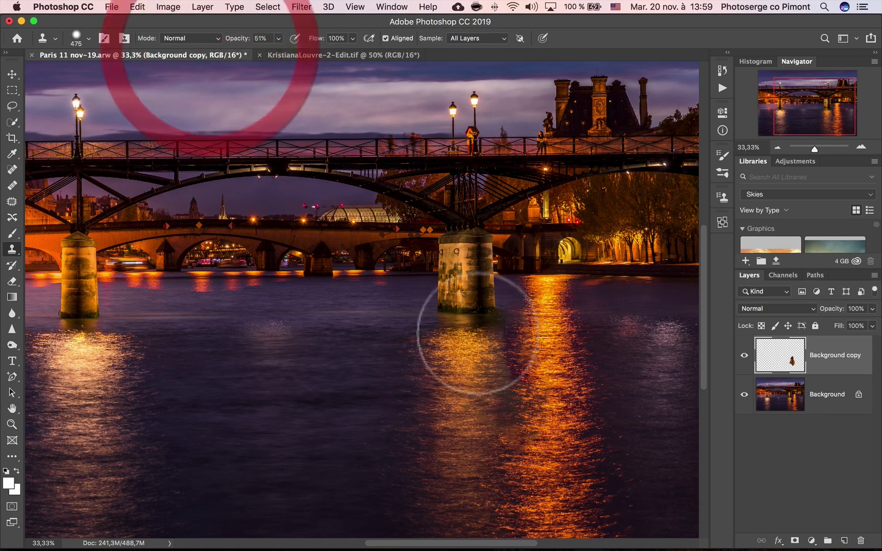
Sample river water and stamp it over the patch and reflection below the central pier.
key("alt")
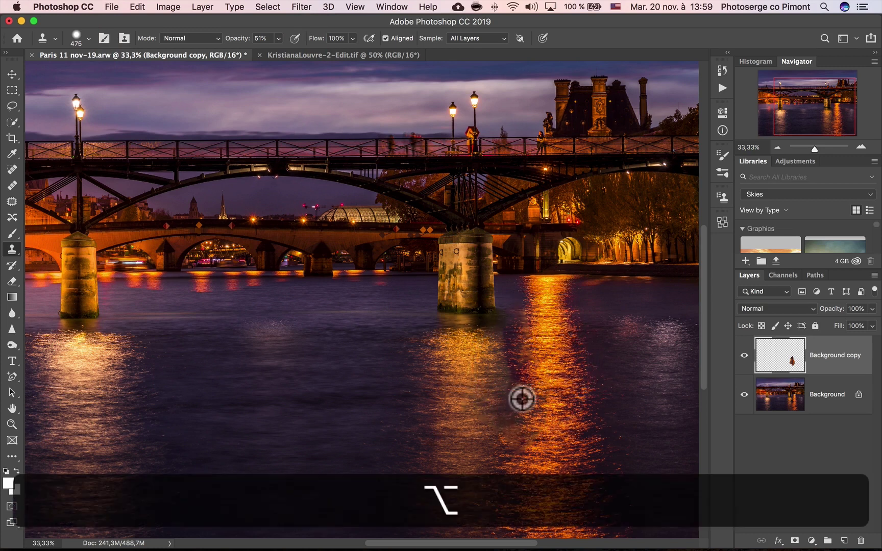
left_click(529, 405, "alt")
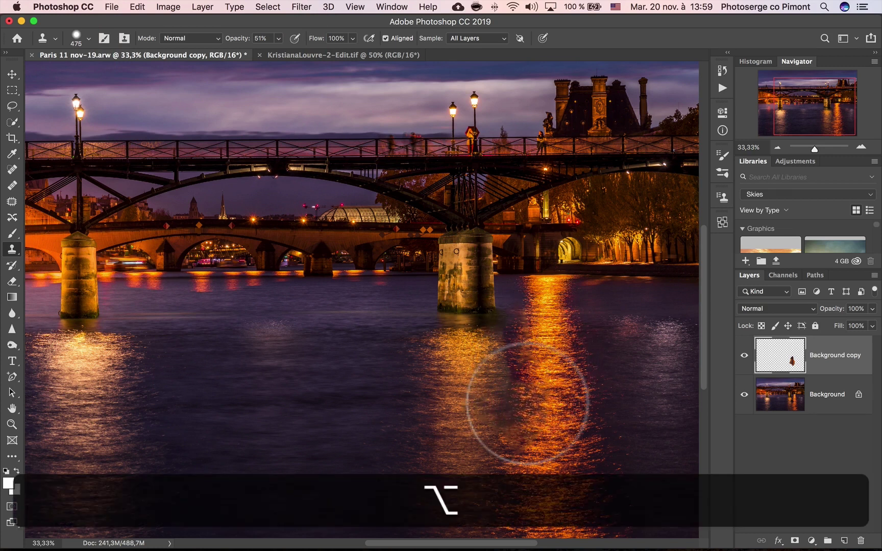
left_click_drag(529, 373, 529, 361)
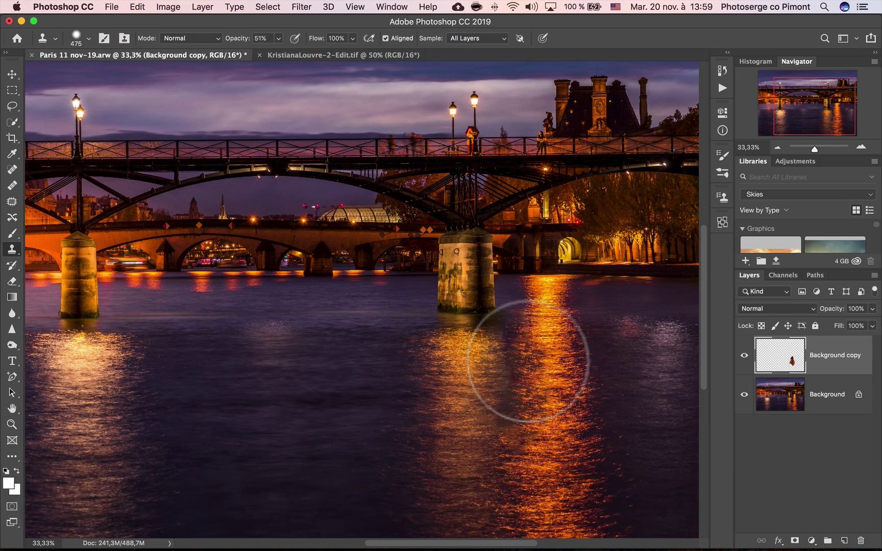
left_click(525, 360)
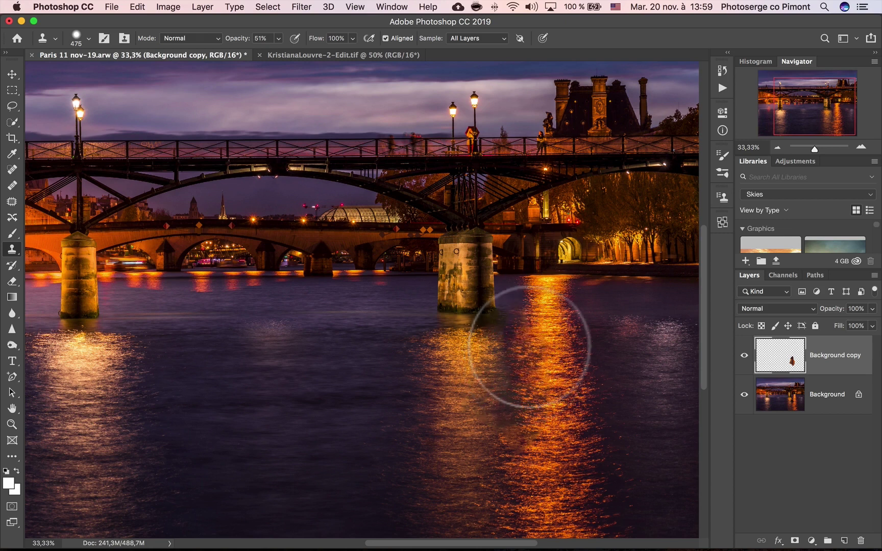
left_click(528, 336)
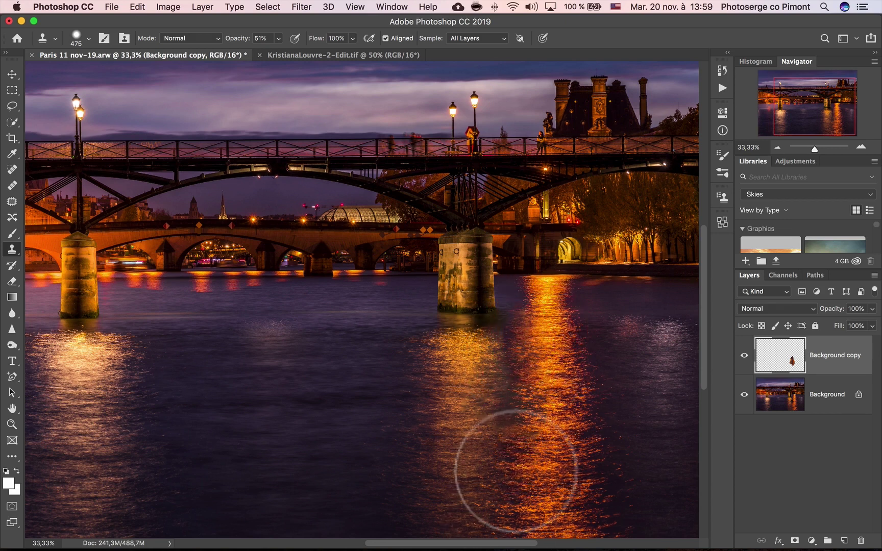
left_click(516, 460, "alt")
left_click(515, 422, "alt")
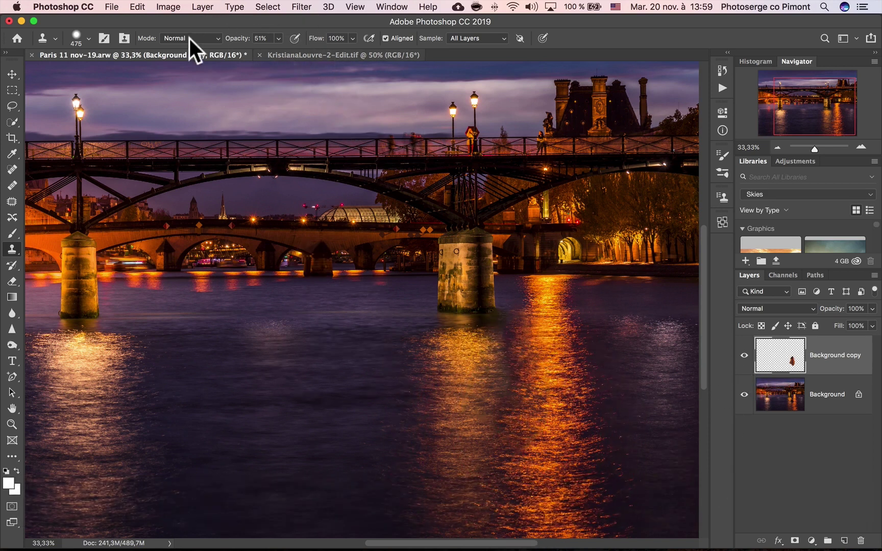
Switch to KristianaLouvre-2-Edit.tif, clear the selection, and zoom to frame the photo.
left_click(321, 56)
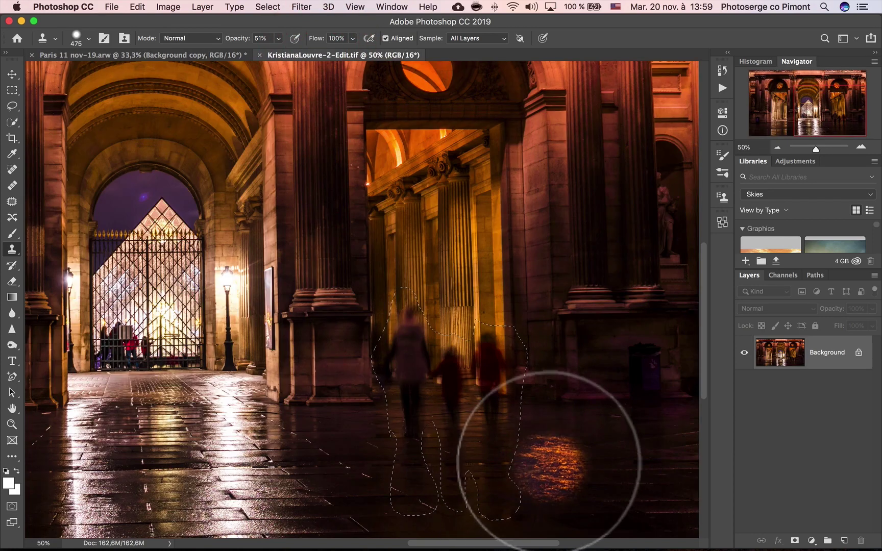
key("super+d")
key("z")
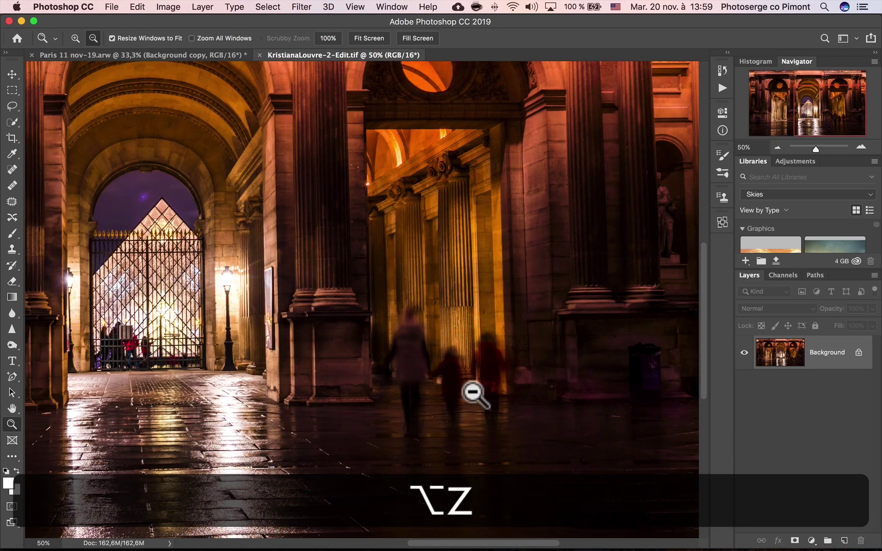
left_click(438, 389, "alt")
left_click(418, 389, "alt")
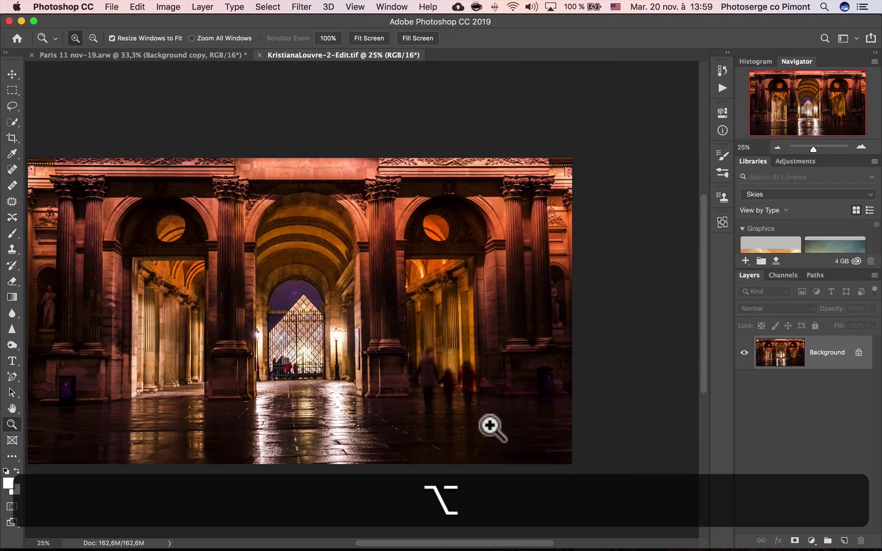
left_click(462, 396)
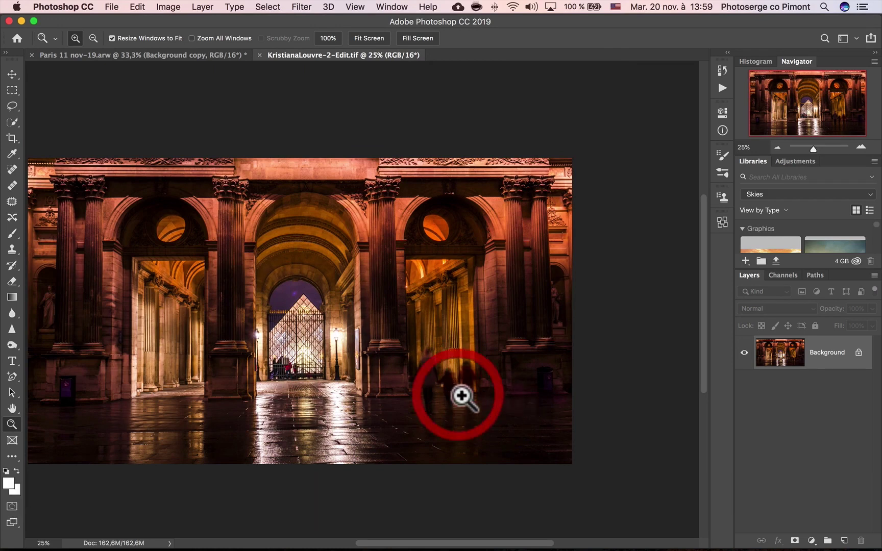
Lasso the three blurred walking figures, trial a Content-Aware fill, then undo it.
key("l")
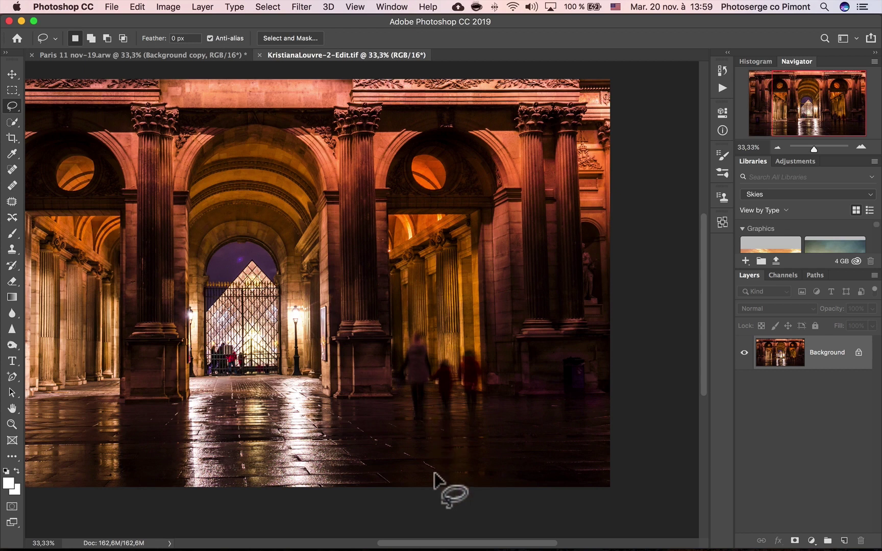
mouse_move(429, 435)
left_mouse_down()
mouse_move(410, 429)
mouse_move(391, 369)
mouse_move(422, 320)
mouse_move(440, 358)
mouse_move(458, 359)
mouse_move(472, 336)
mouse_move(490, 343)
mouse_move(492, 402)
mouse_move(468, 435)
mouse_move(422, 428)
left_mouse_up()
key("shift+BackSpace")
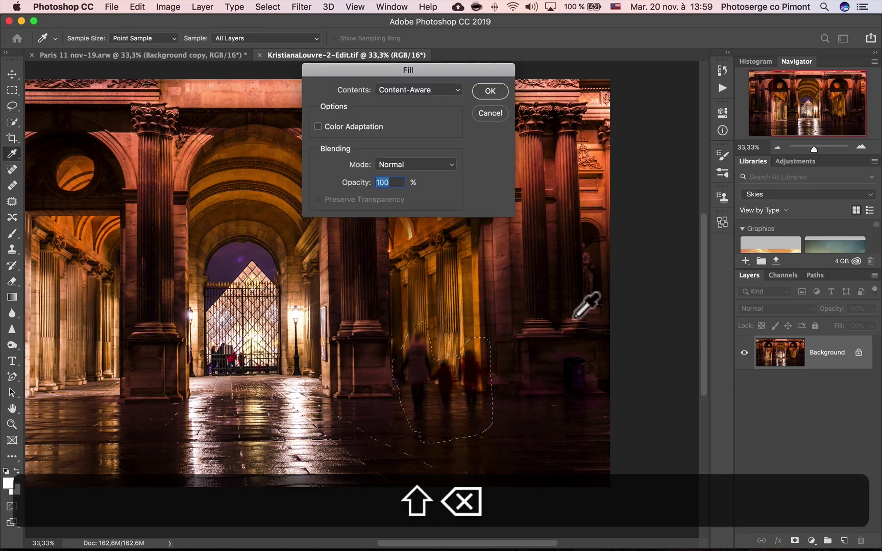
left_click(491, 92)
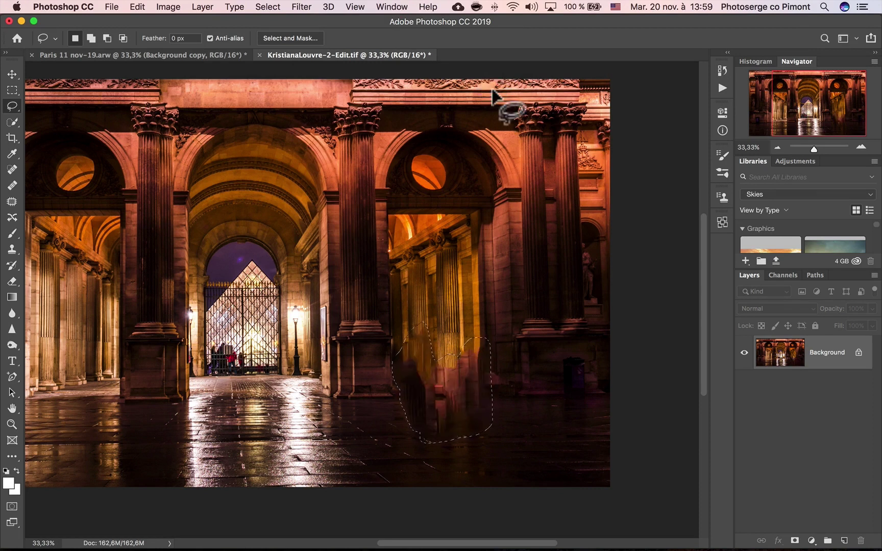
key("super+z")
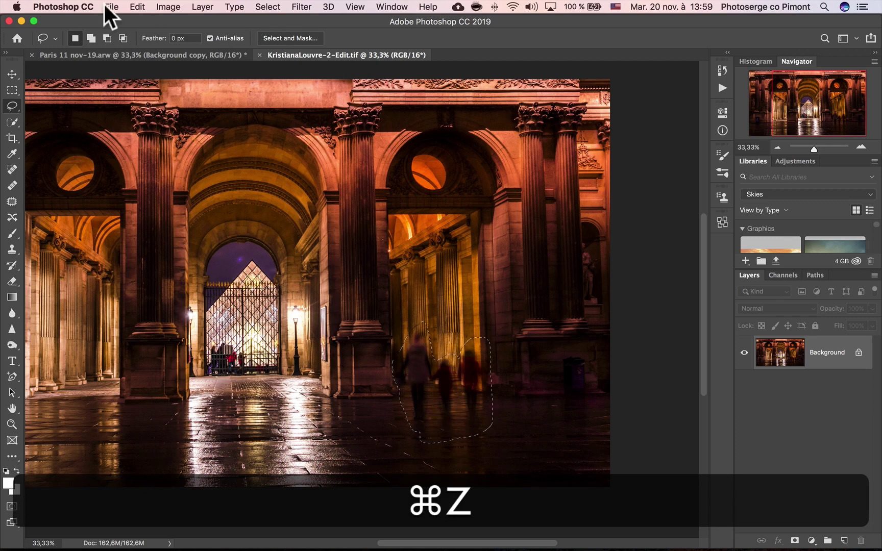
Open Content-Aware Fill for the family, zoom the preview to 199%, and set Color Adaptation to High.
left_click(137, 8)
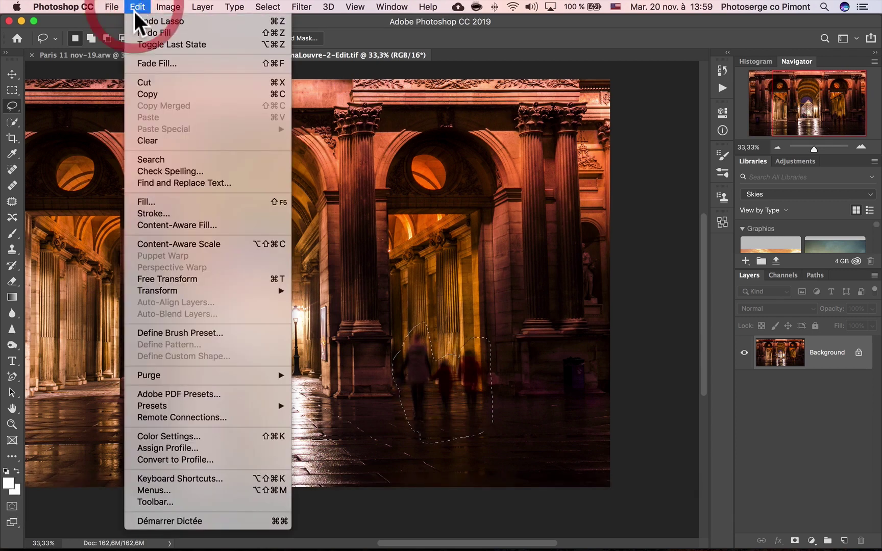
left_click(155, 225)
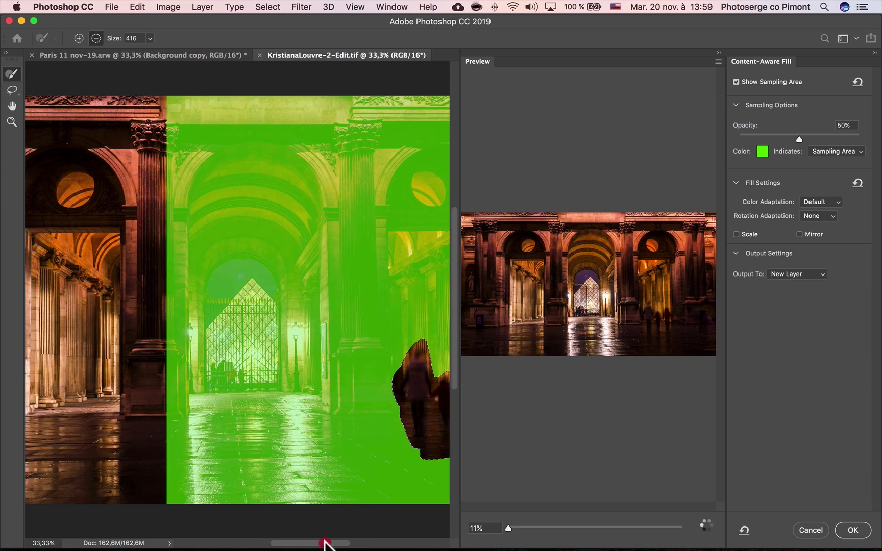
left_click_drag(325, 544, 345, 541)
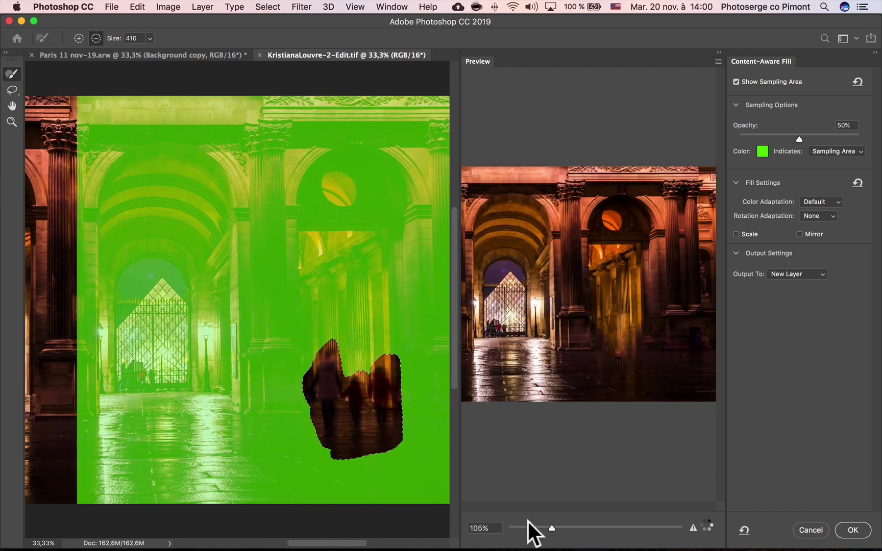
left_click(570, 526)
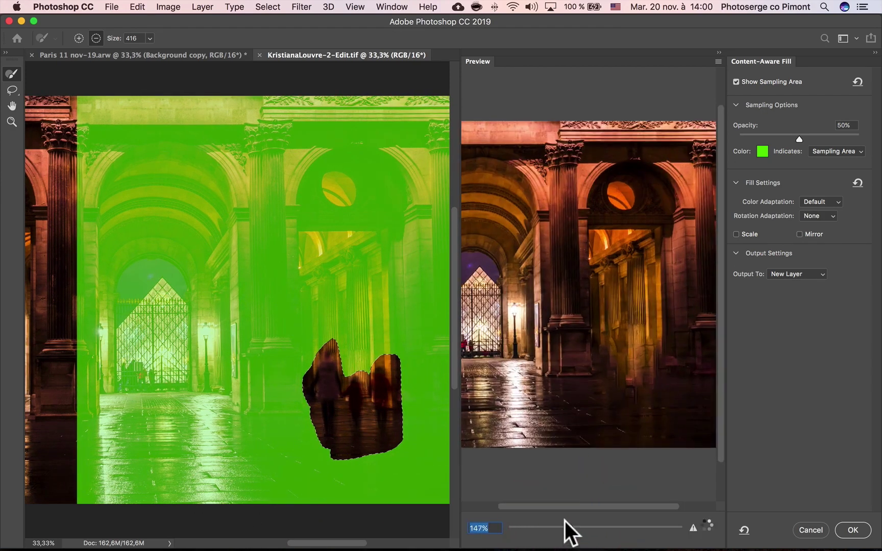
left_click(594, 528)
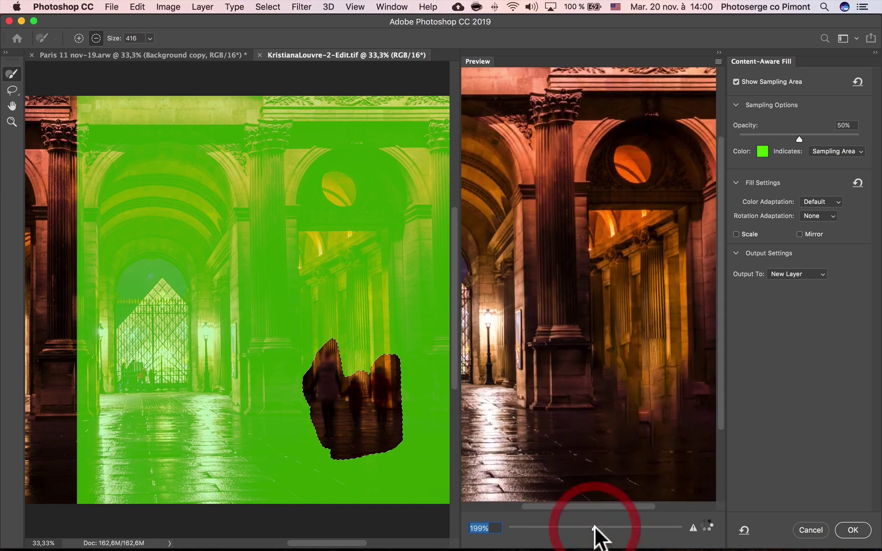
left_click(821, 200)
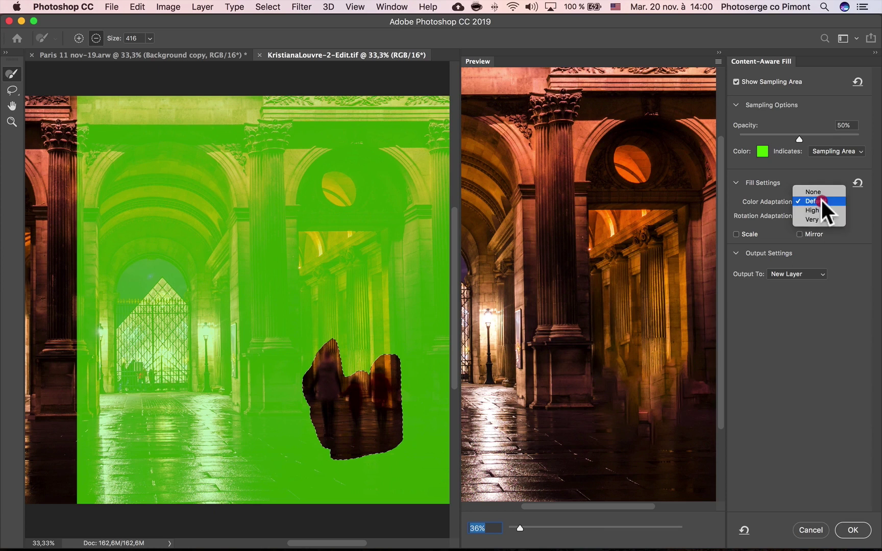
left_click(823, 211)
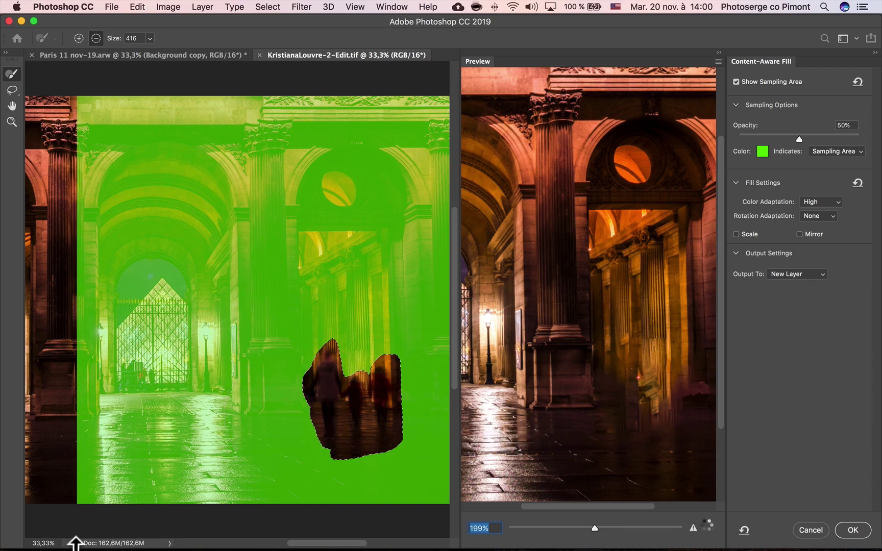
left_click_drag(345, 543, 358, 544)
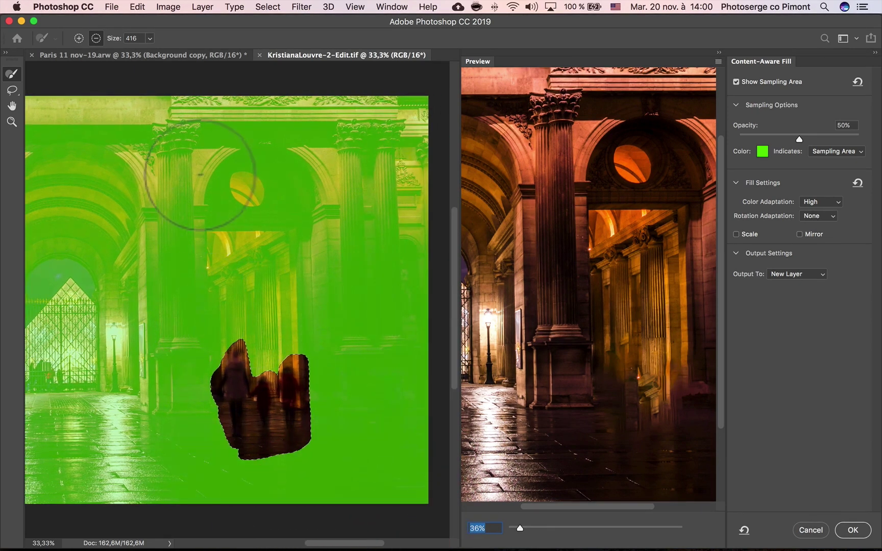
Enlarge the Sampling Brush to 970 and subtract the upper arcade, left side and pyramid gate.
mouse_move(179, 191)
left_mouse_down()
mouse_move(183, 223)
mouse_move(236, 216)
mouse_move(228, 230)
left_mouse_up()
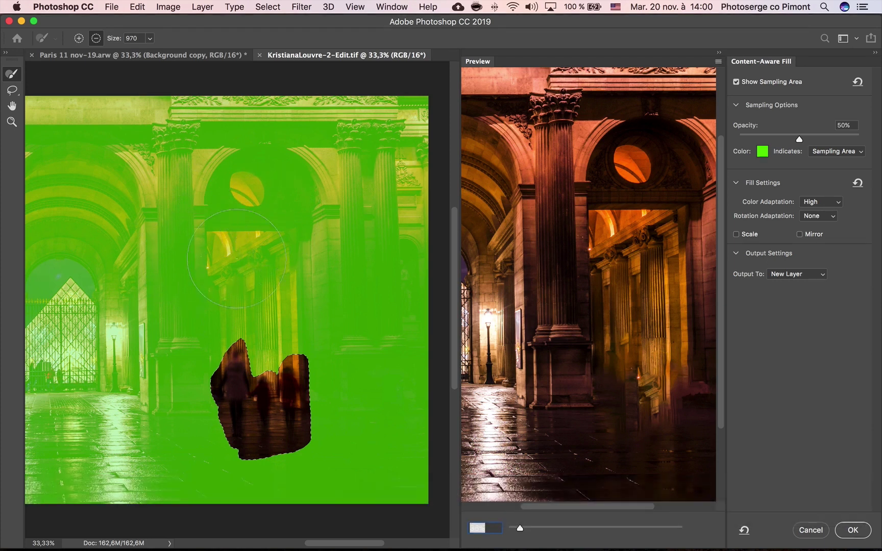
mouse_move(236, 259)
left_mouse_down()
mouse_move(292, 241)
mouse_move(334, 217)
mouse_move(190, 239)
mouse_move(366, 192)
mouse_move(416, 157)
mouse_move(377, 153)
mouse_move(101, 205)
mouse_move(1, 190)
mouse_move(38, 118)
mouse_move(143, 98)
mouse_move(376, 108)
mouse_move(414, 120)
mouse_move(416, 183)
mouse_move(373, 199)
mouse_move(233, 211)
mouse_move(415, 199)
mouse_move(444, 216)
mouse_move(401, 235)
mouse_move(390, 228)
mouse_move(382, 260)
mouse_move(381, 298)
mouse_move(412, 380)
mouse_move(432, 489)
left_mouse_up()
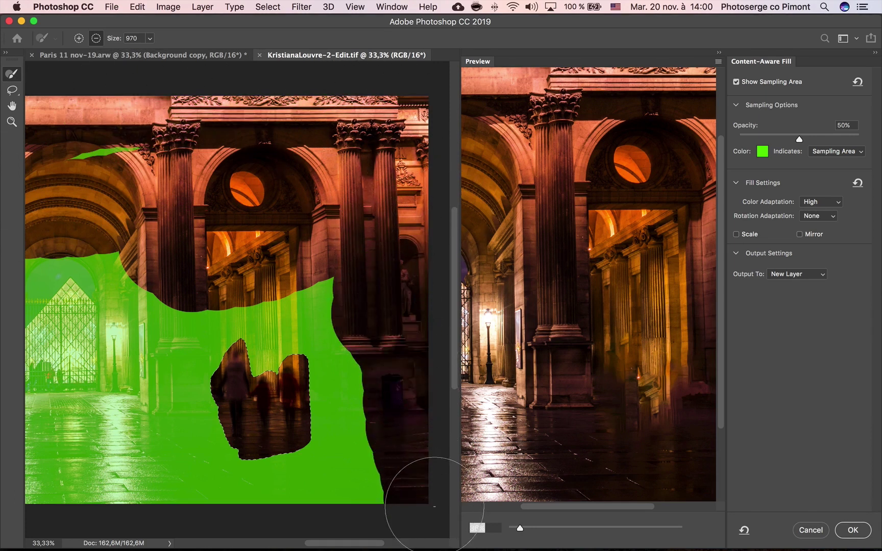
mouse_move(121, 273)
left_mouse_down()
mouse_move(94, 342)
mouse_move(102, 454)
left_mouse_up()
left_click_drag(16, 487, 21, 319)
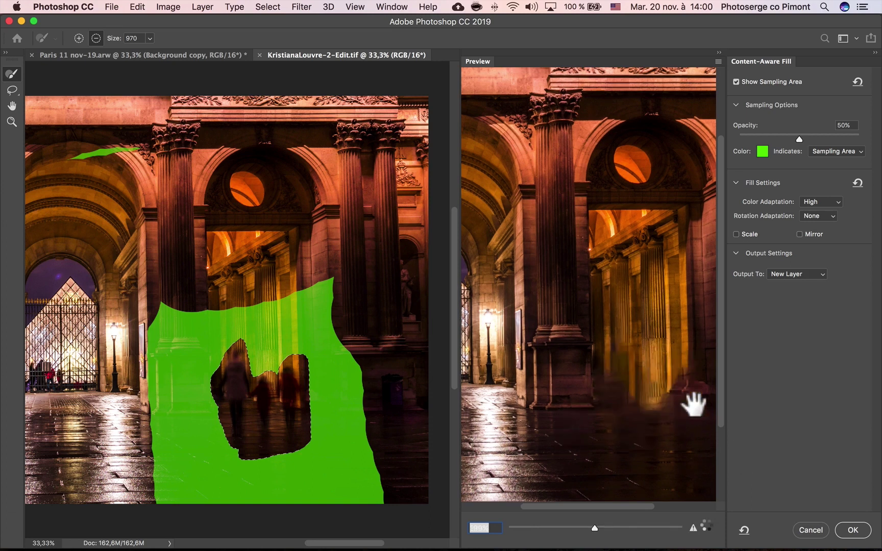
left_click_drag(622, 505, 650, 503)
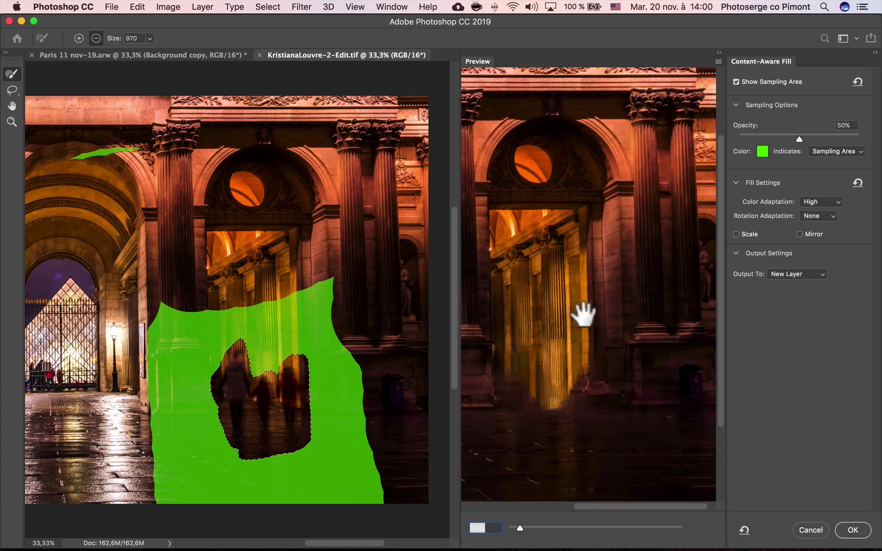
Try Scale in the Content-Aware Fill source settings, then leave it off and enable Mirror.
left_click(736, 235)
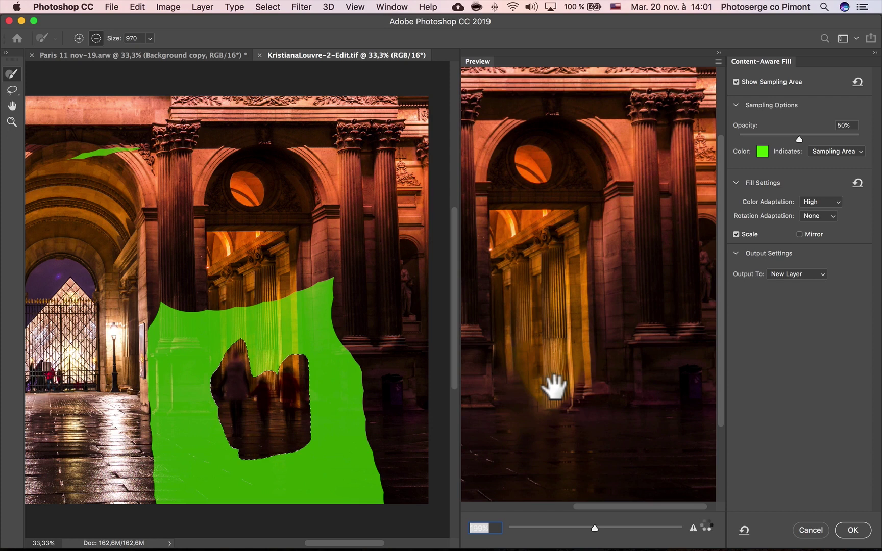
left_click(738, 235)
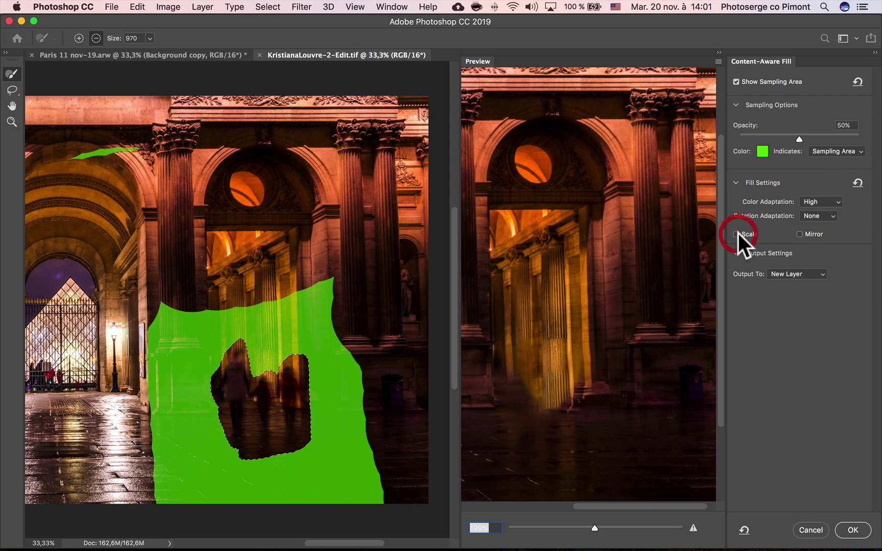
left_click(799, 234)
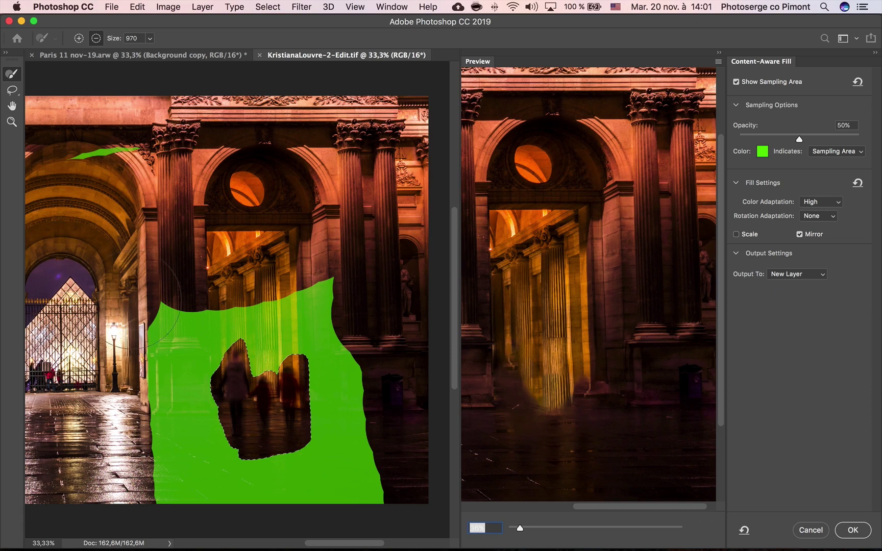
Shrink the sampling brush to 573 and add the columns above the family to the sampling area.
left_click_drag(238, 321, 197, 321)
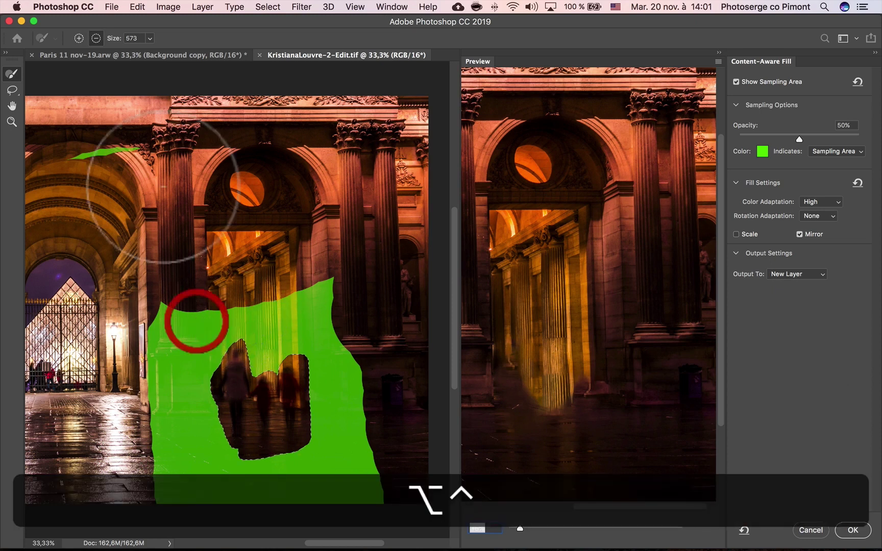
left_click(79, 37)
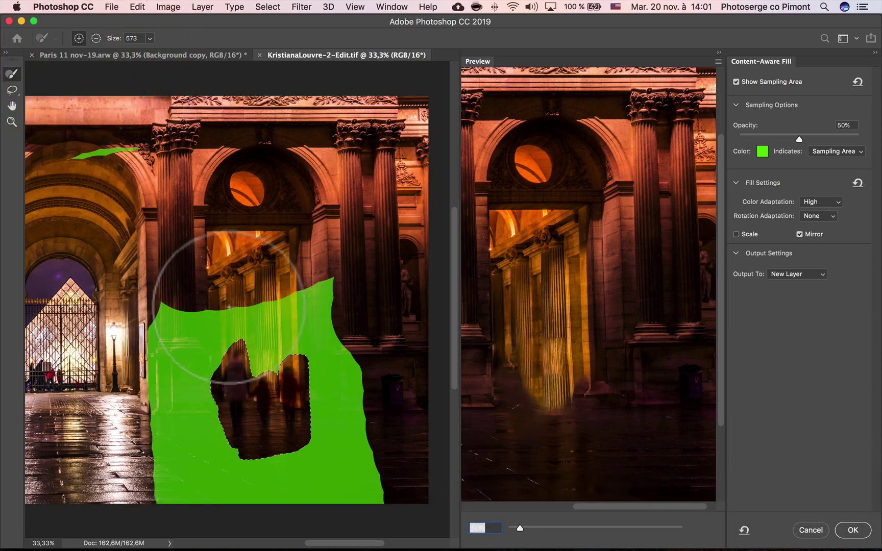
mouse_move(199, 314)
left_mouse_down()
mouse_move(282, 310)
mouse_move(266, 315)
left_mouse_up()
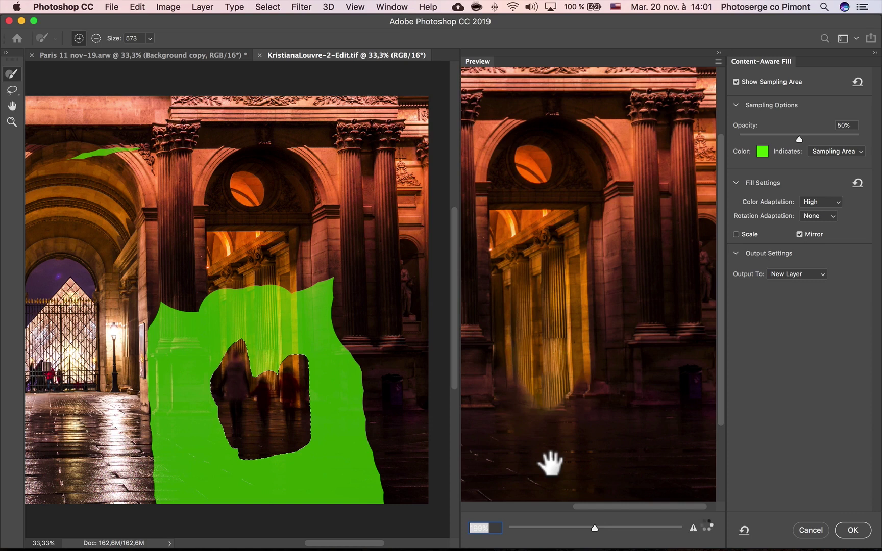
key("super+minus")
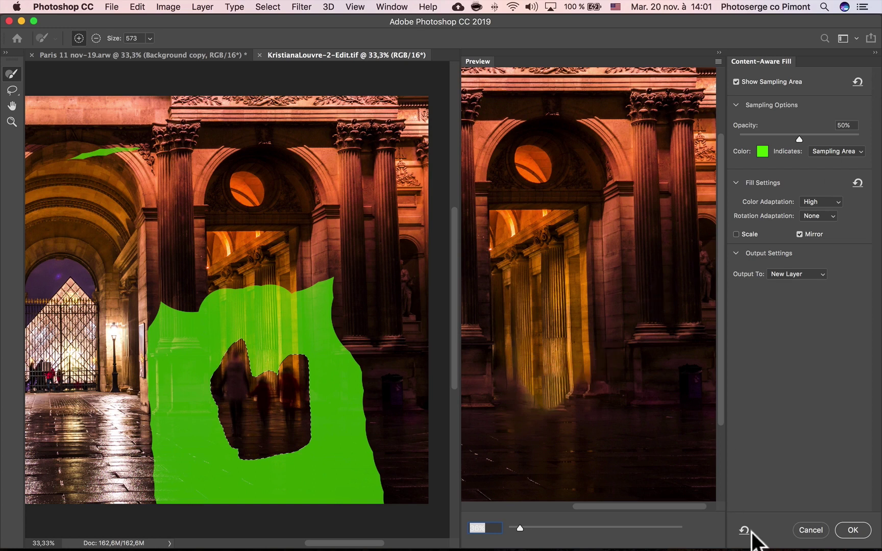
Apply the fill to a Duplicate Layer, deselect, and make the Background layer visible again.
left_click(809, 276)
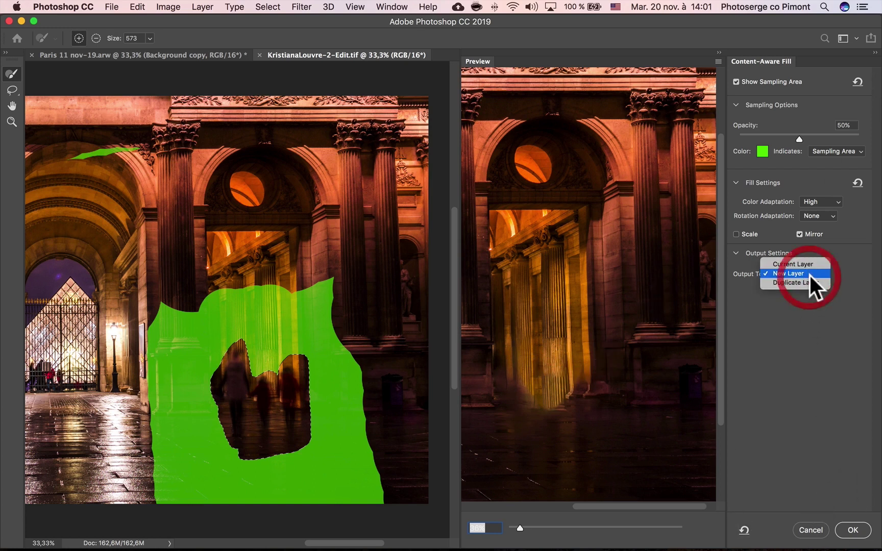
left_click(808, 283)
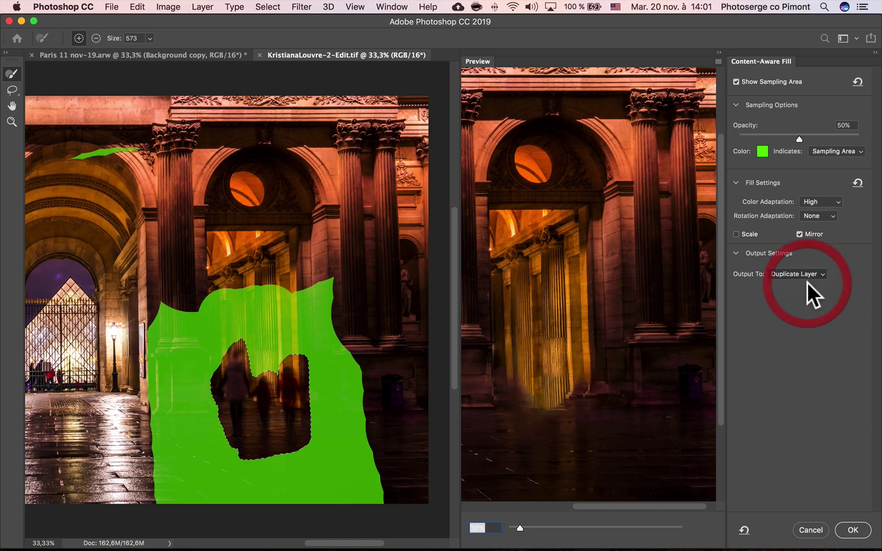
left_click(853, 530)
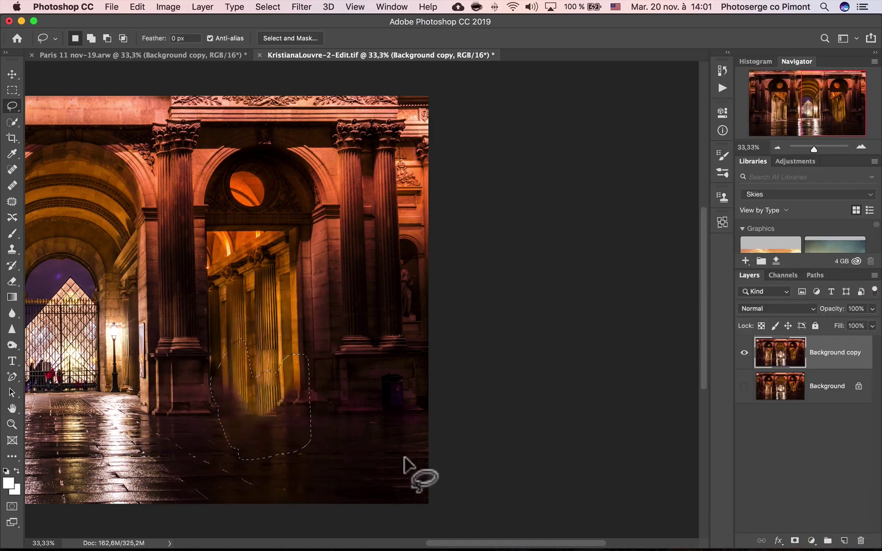
key("super+d")
left_click(745, 386)
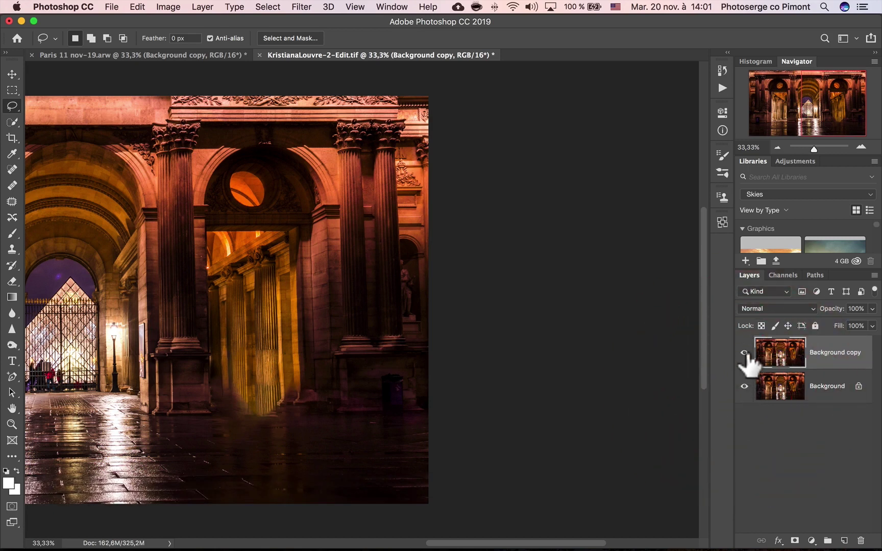
Toggle the Background copy for a before-after check, then zoom to 66.67% on the column bases.
left_click(745, 353)
left_click(744, 352)
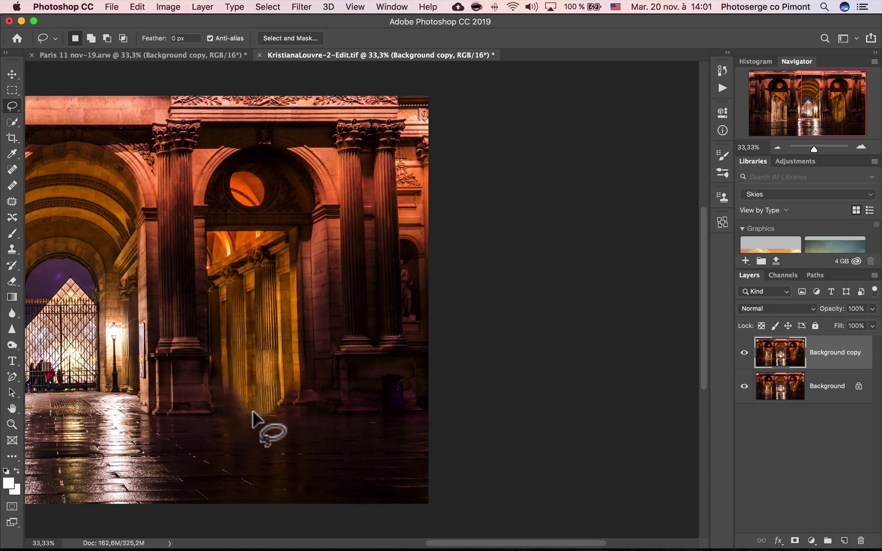
key("z")
left_click(252, 396)
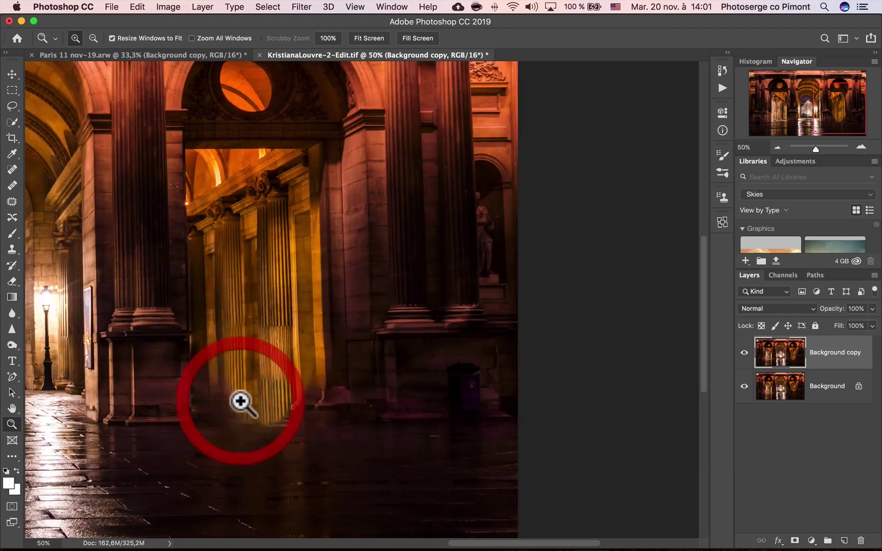
left_click(241, 402)
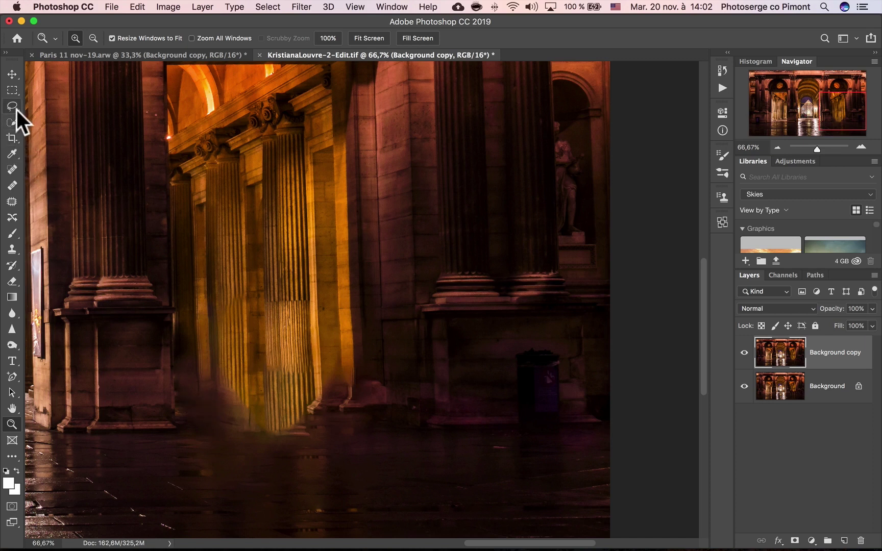
Outline the smudged floor below the lit columns with the Polygonal Lasso and close the selection.
mouse_move(17, 109)
left_mouse_down()
mouse_move(20, 116)
mouse_move(75, 115)
left_mouse_up()
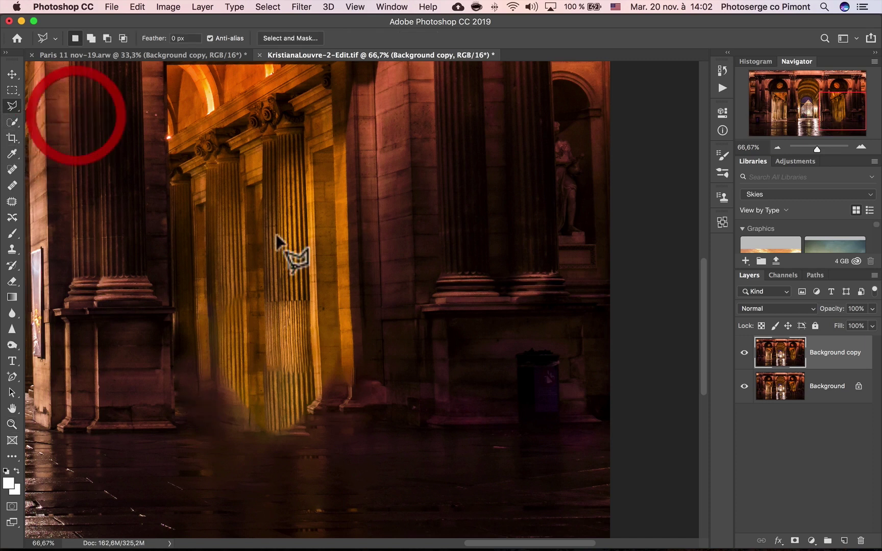
left_click(214, 393)
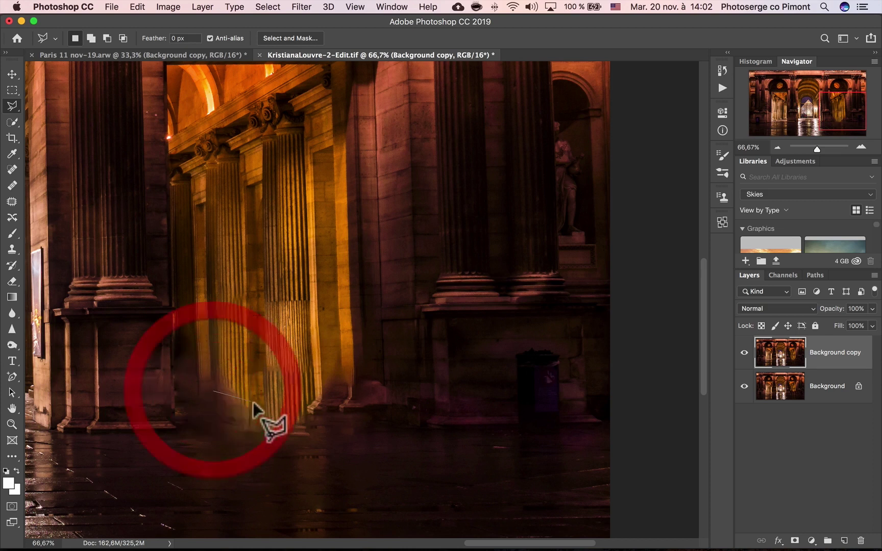
left_click(306, 411)
left_click(311, 415)
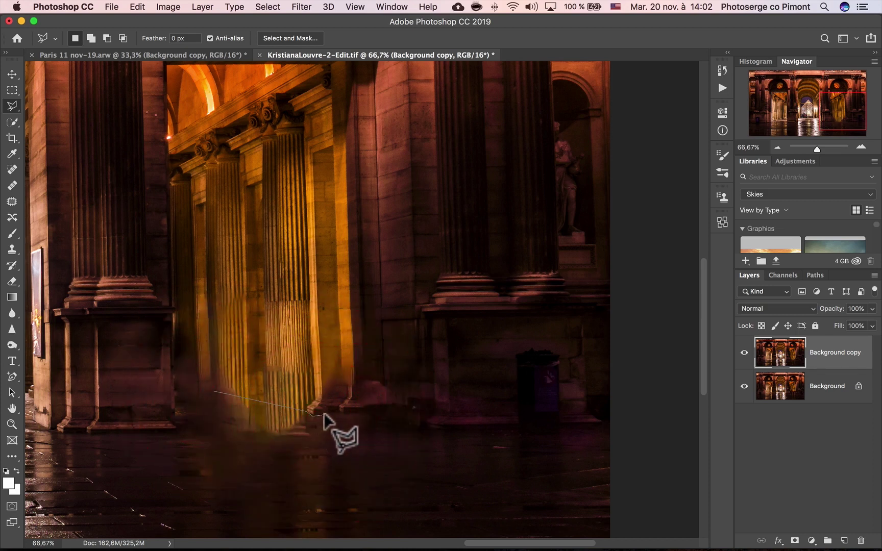
left_click(337, 411)
left_click(381, 436)
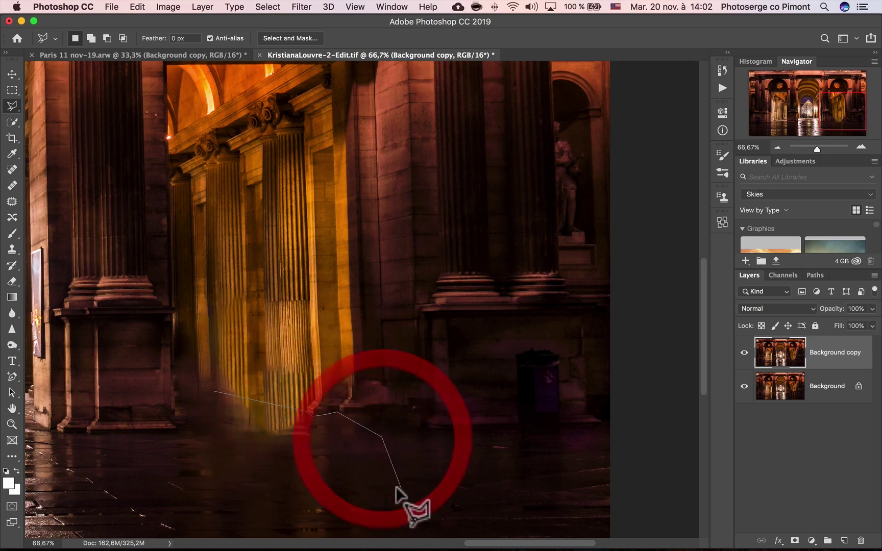
left_click(392, 492)
left_click(231, 516)
left_click(150, 503)
left_click(150, 481)
left_click(189, 444)
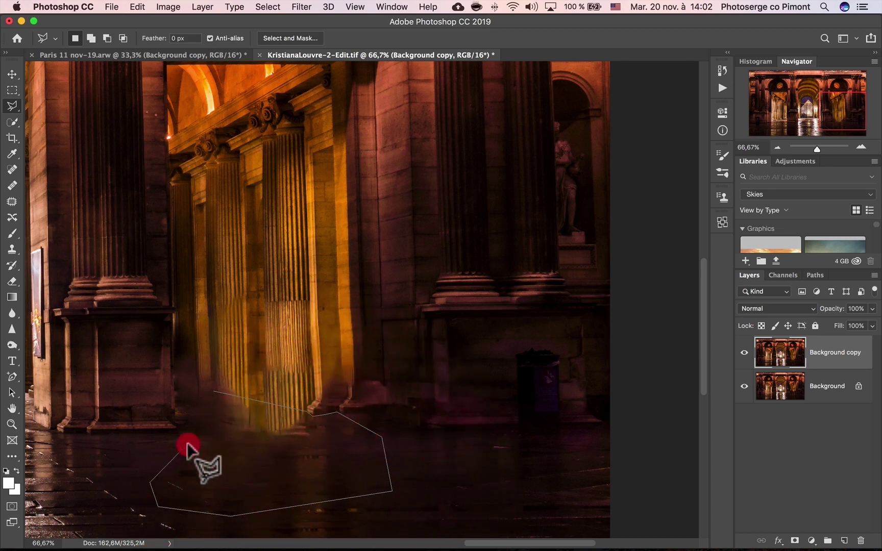
left_click(187, 393)
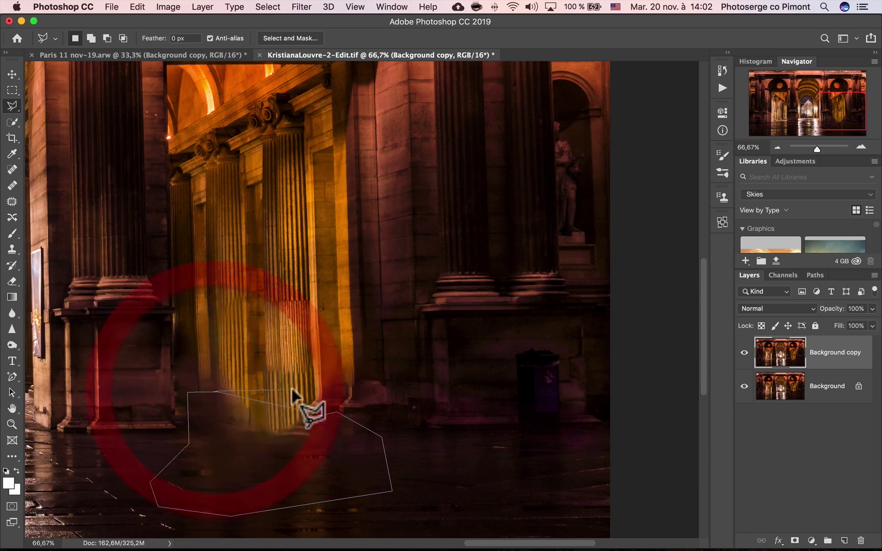
key("Return")
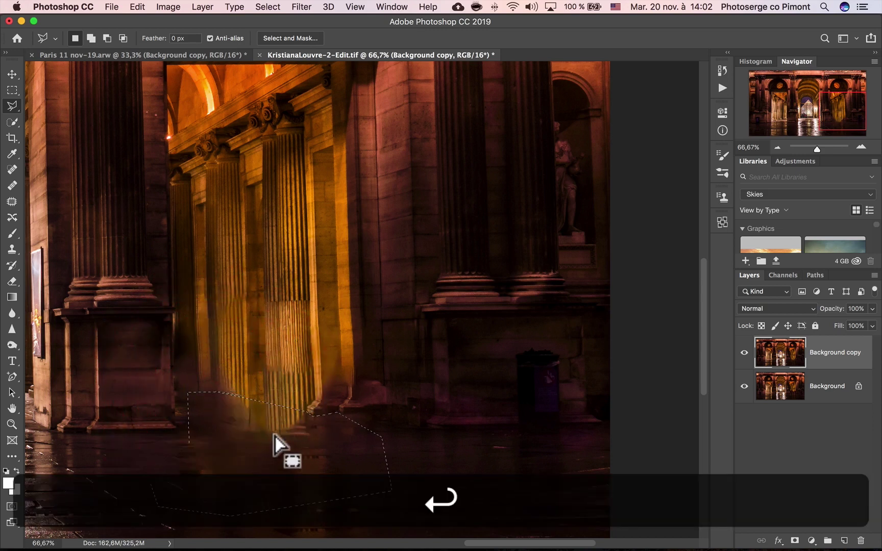
Clone dark floor over the lit column bases with a 305 px brush at 100% opacity, then deselect.
key("s")
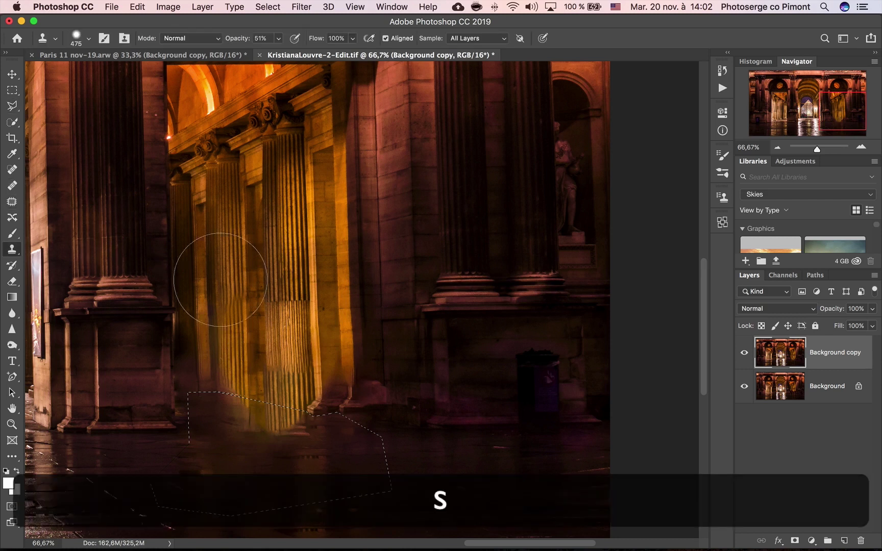
left_click_drag(327, 439, 286, 432)
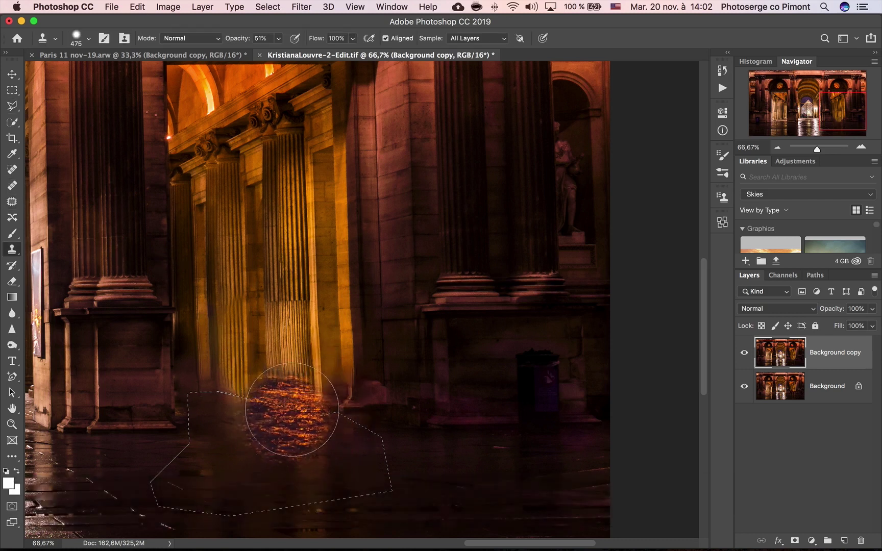
key("super+z")
left_click_drag(335, 396, 293, 398)
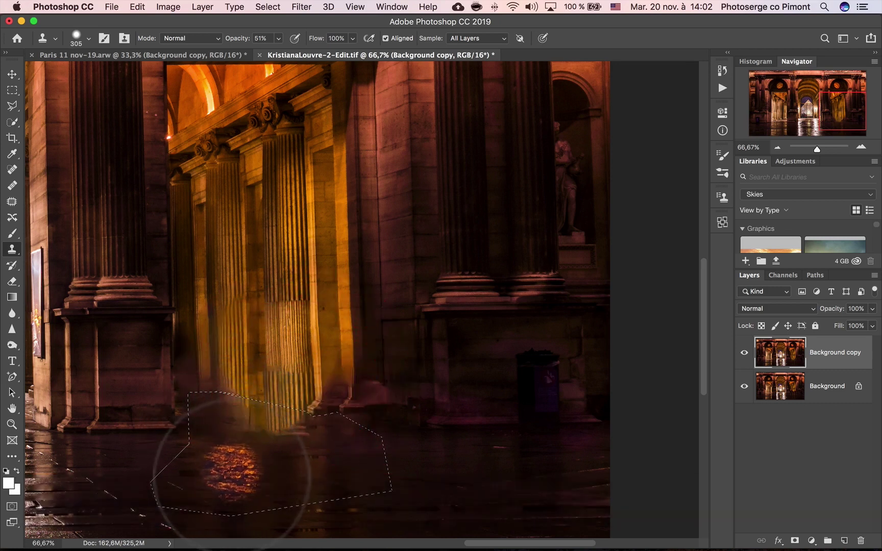
key("alt")
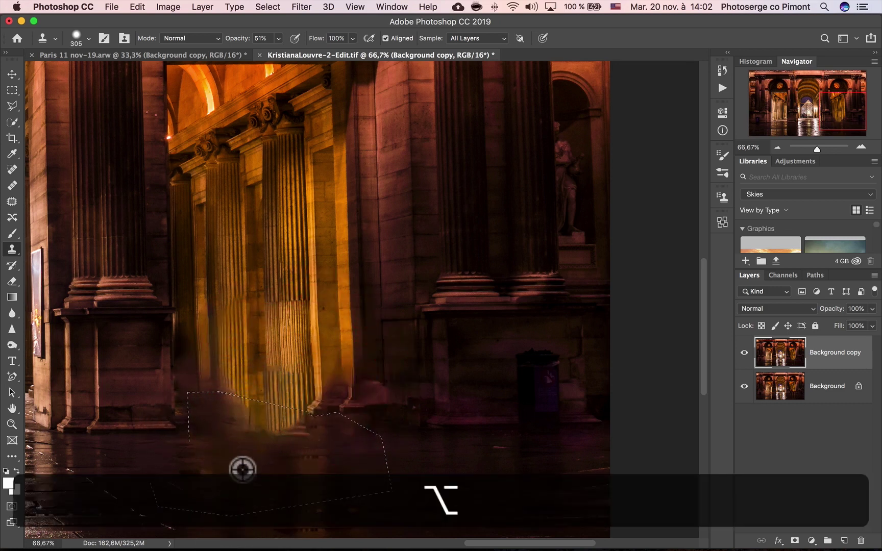
left_click(267, 442, "alt")
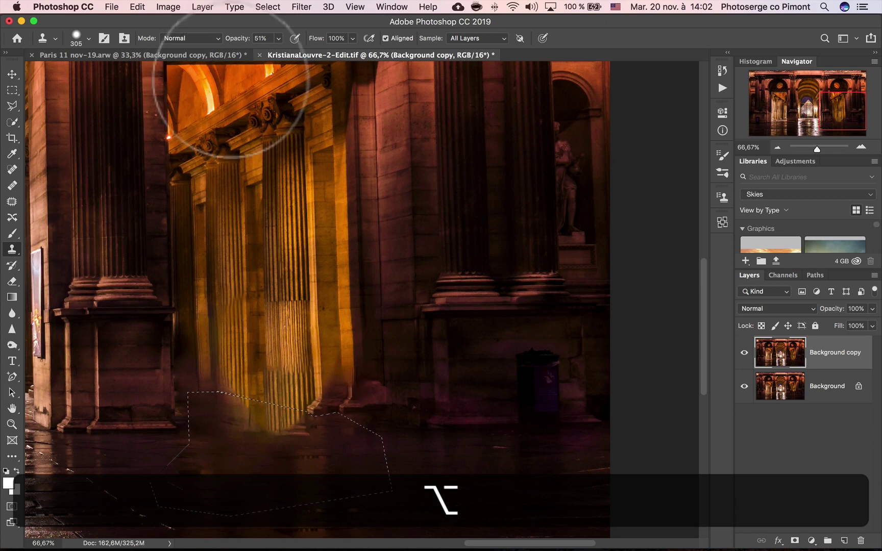
left_click_drag(234, 37, 404, 39)
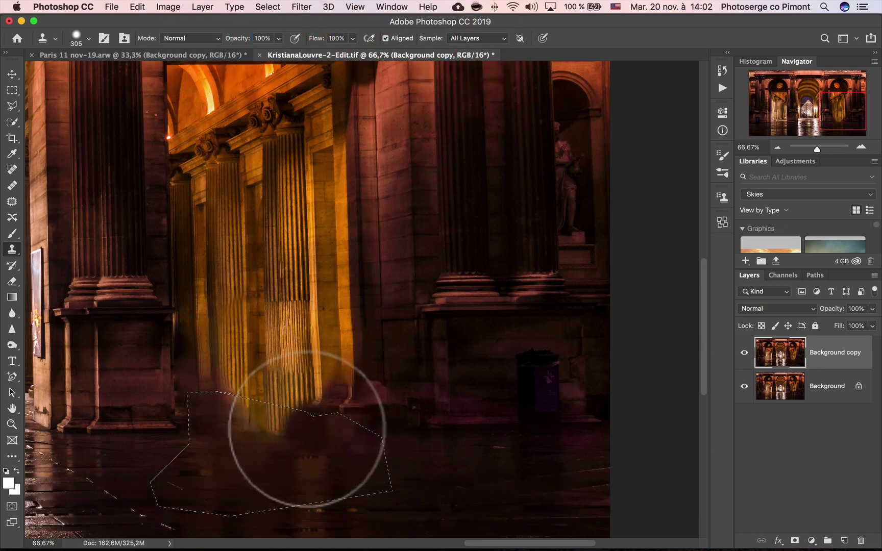
mouse_move(298, 409)
left_mouse_down()
mouse_move(296, 419)
mouse_move(274, 422)
mouse_move(198, 405)
left_mouse_up()
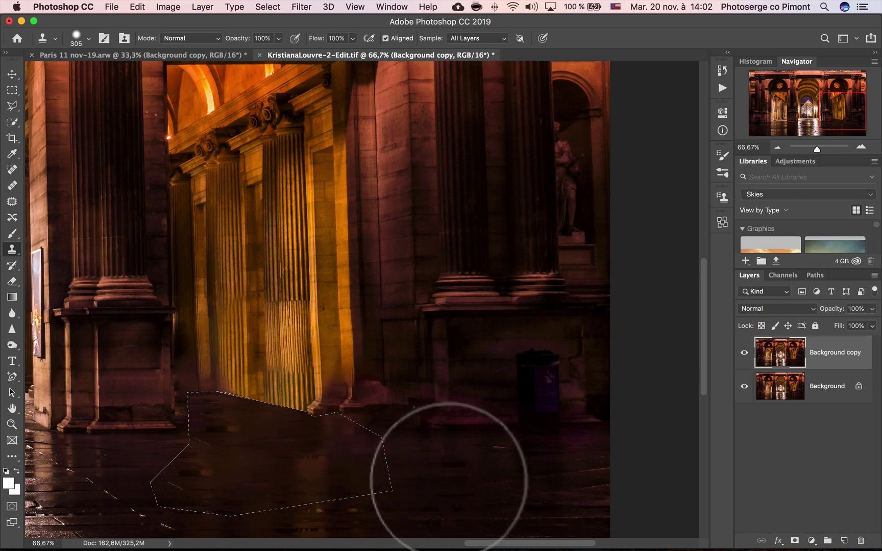
key("super+d")
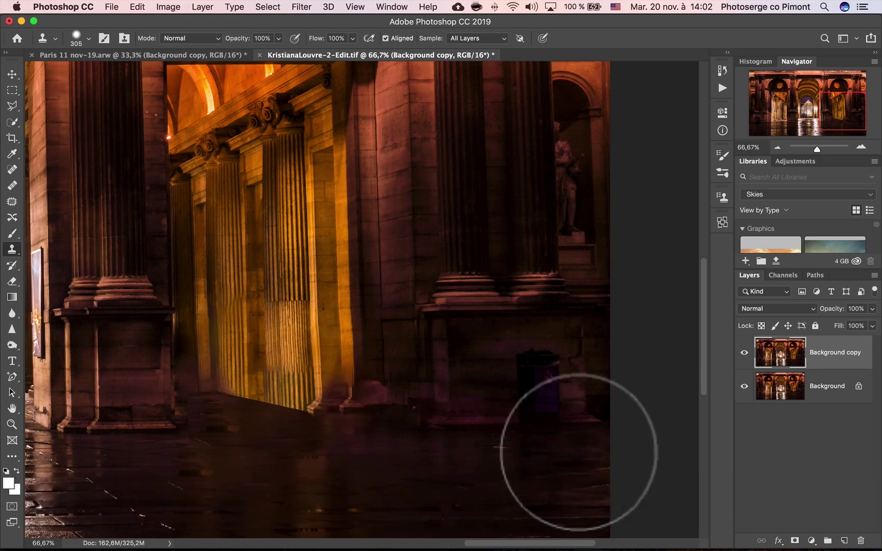
Compare the retouched layer with the original, shrink the clone brush, and try new floor sources.
left_click(744, 352)
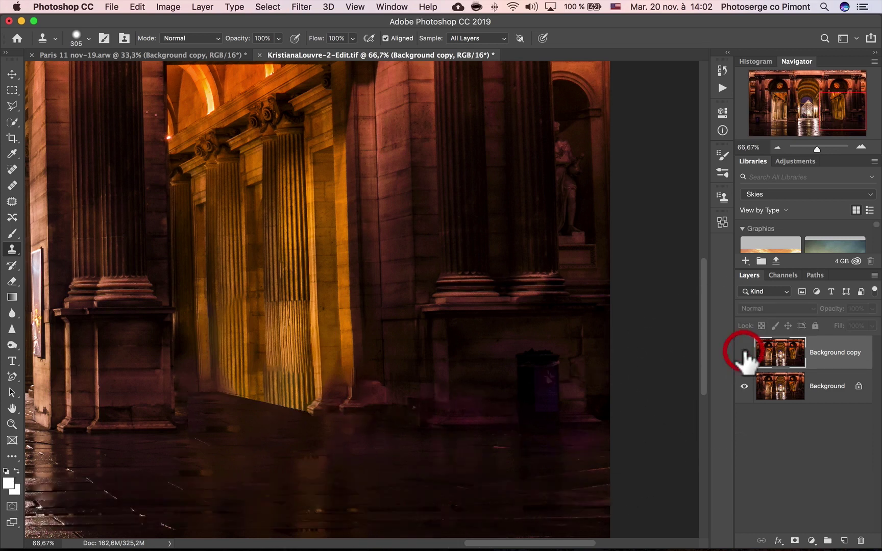
left_click(744, 353)
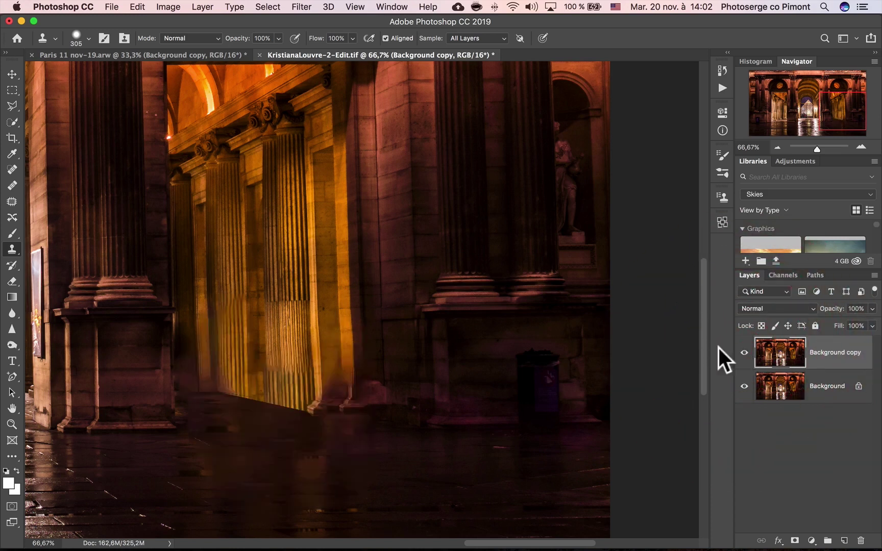
mouse_move(277, 452)
left_mouse_down()
mouse_move(244, 466)
mouse_move(249, 434)
left_mouse_up()
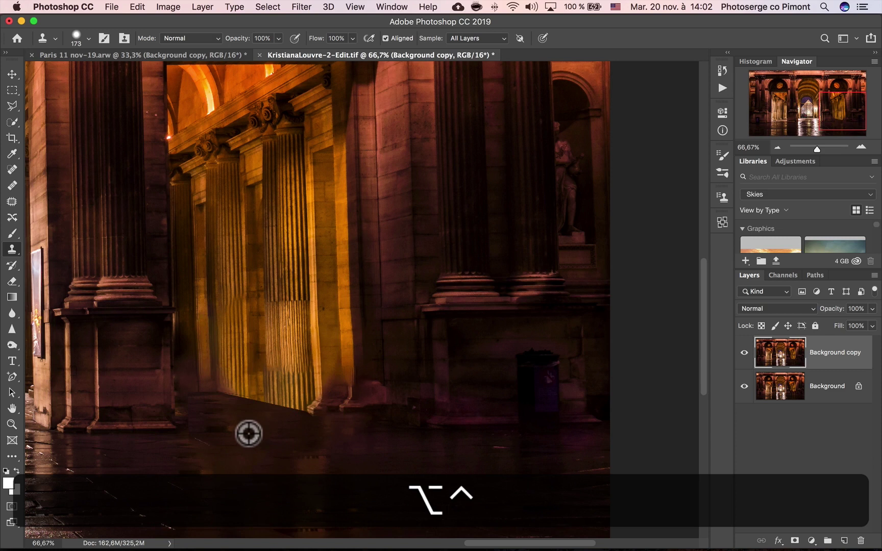
left_click(254, 411, "alt")
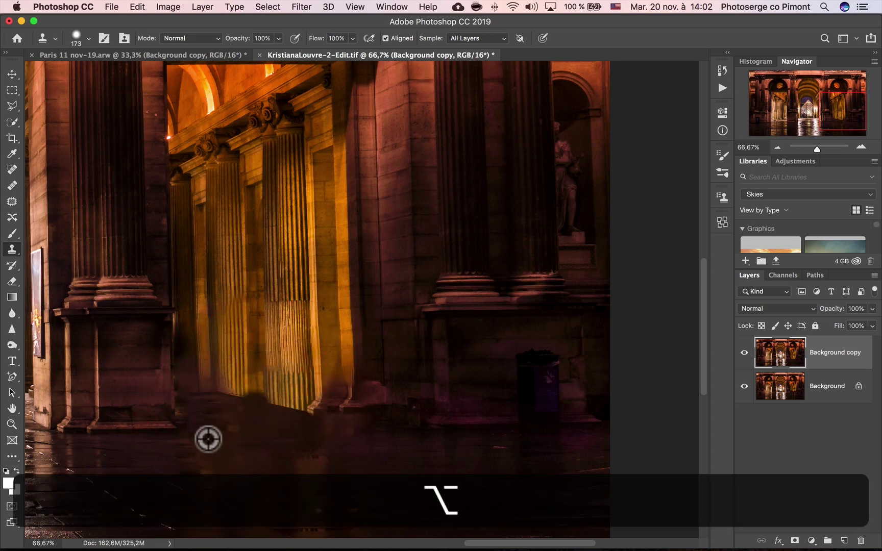
left_click(213, 418, "alt")
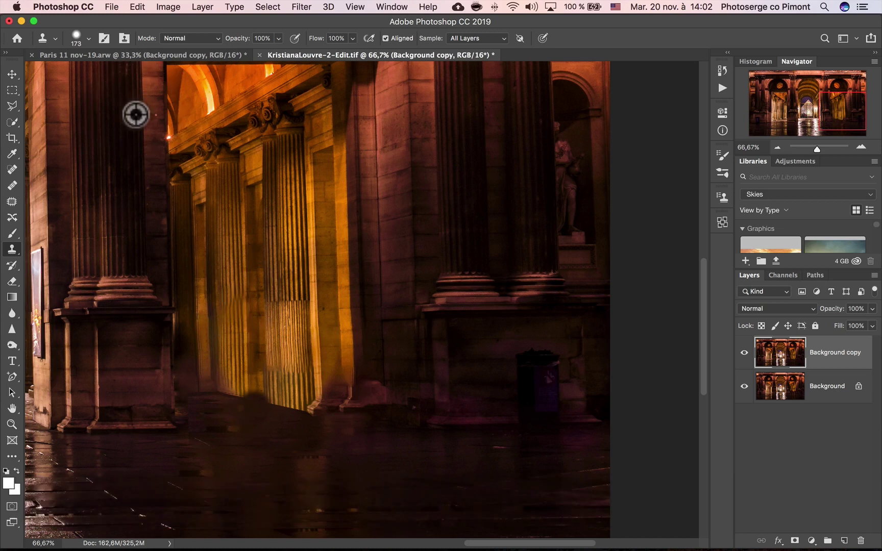
Undo the recent trial edits, deselect the floor, and save the Louvre photo.
key("alt+super+z")
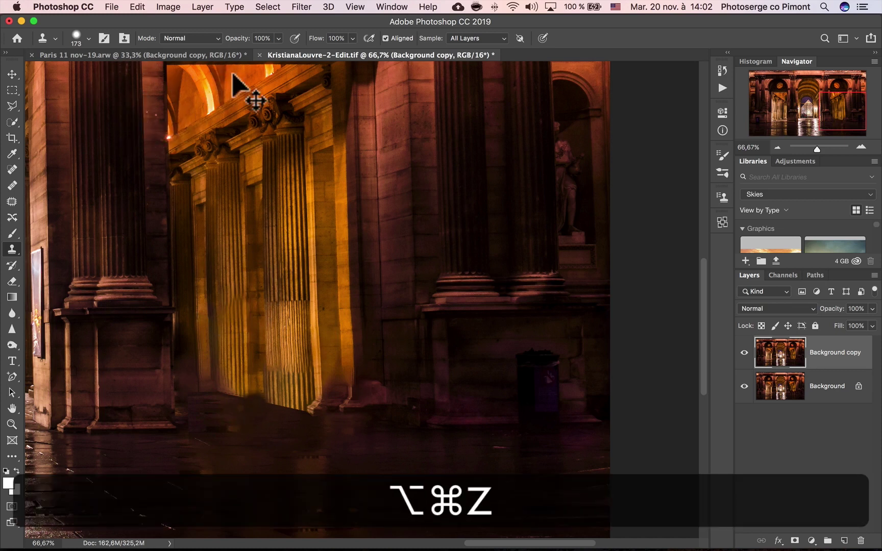
key("super+z")
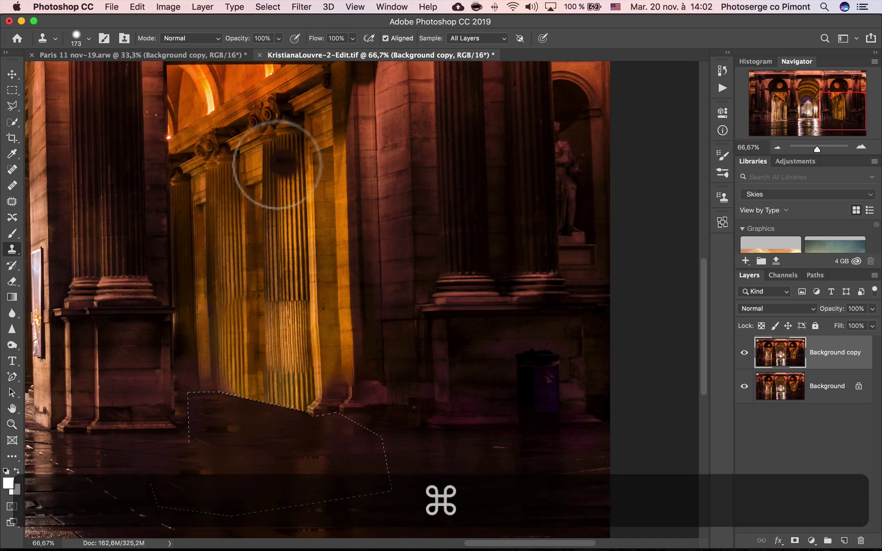
key("super+d")
key("super+s")
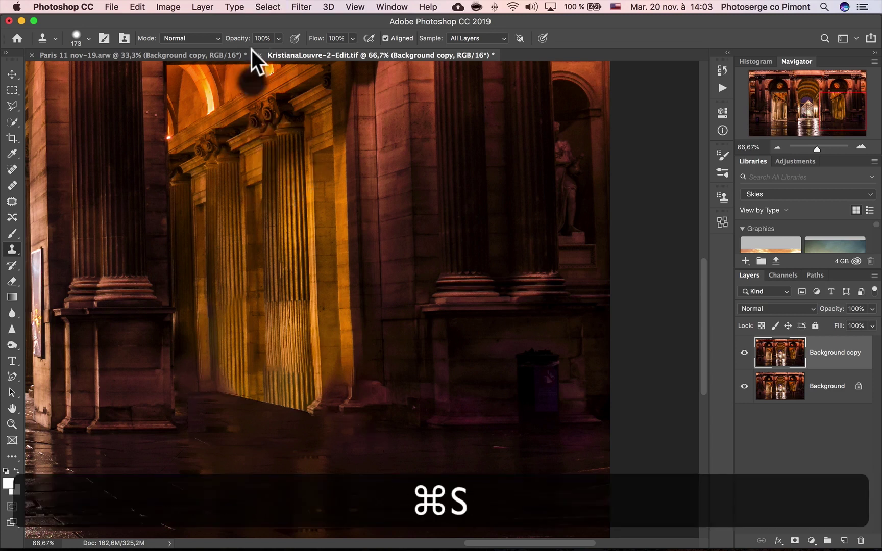
Clone floor texture at 39% opacity along the column bases, then zoom out slightly.
key("s")
left_click_drag(238, 40, 203, 54)
left_click(261, 409, "alt")
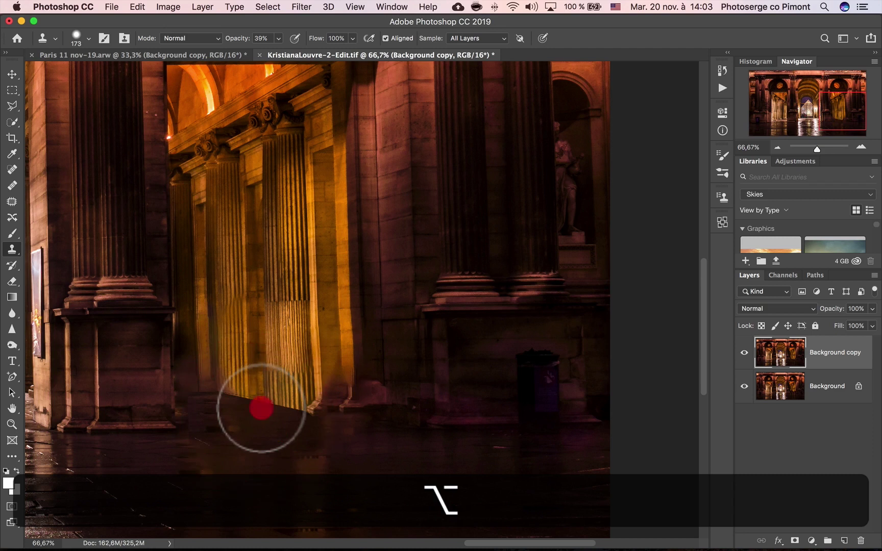
mouse_move(255, 404)
left_mouse_down()
mouse_move(256, 418)
mouse_move(342, 416)
left_mouse_up()
left_click(339, 417)
mouse_move(217, 406)
left_mouse_down()
mouse_move(229, 410)
mouse_move(204, 429)
mouse_move(220, 398)
mouse_move(197, 404)
left_mouse_up()
key("z")
left_click(256, 355, "alt")
Zoom out to the whole Louvre photo, then back in until the arcade fills the window.
left_click(232, 355, "alt")
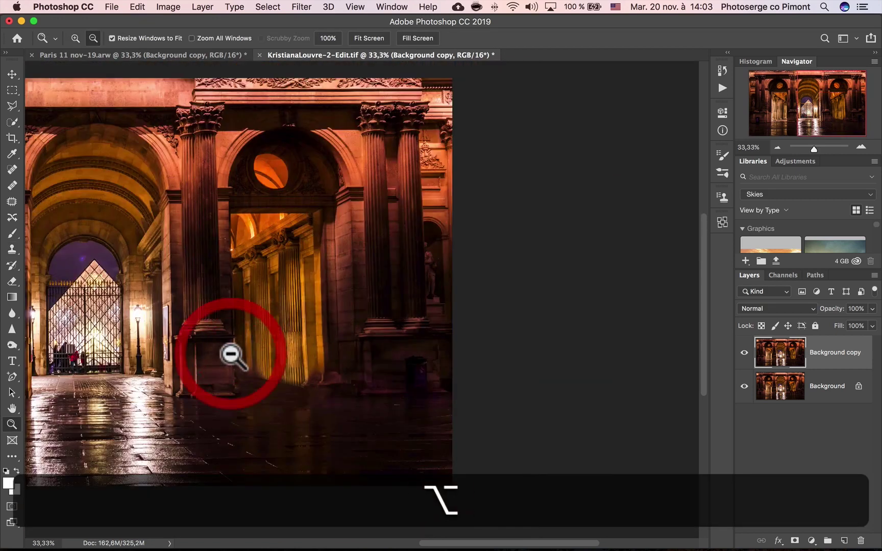
left_click(217, 339, "alt")
left_click(64, 351, "alt")
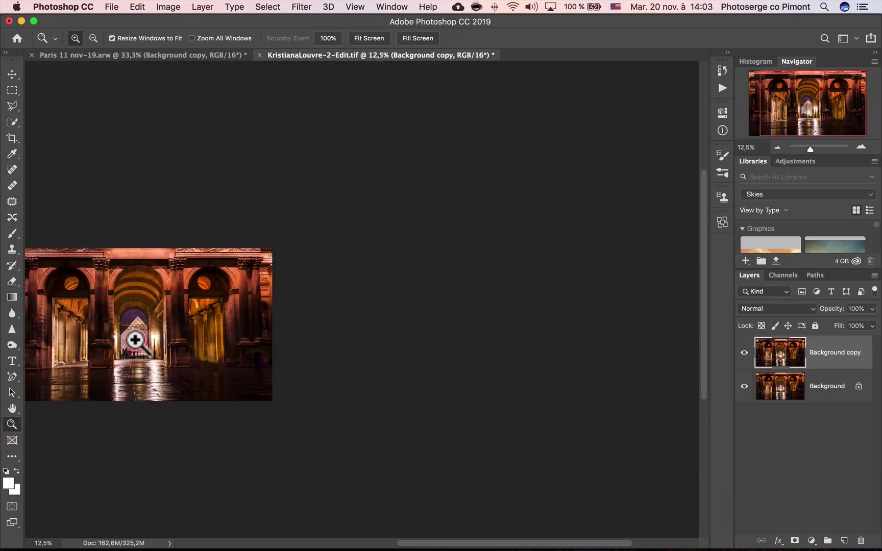
left_click(135, 340)
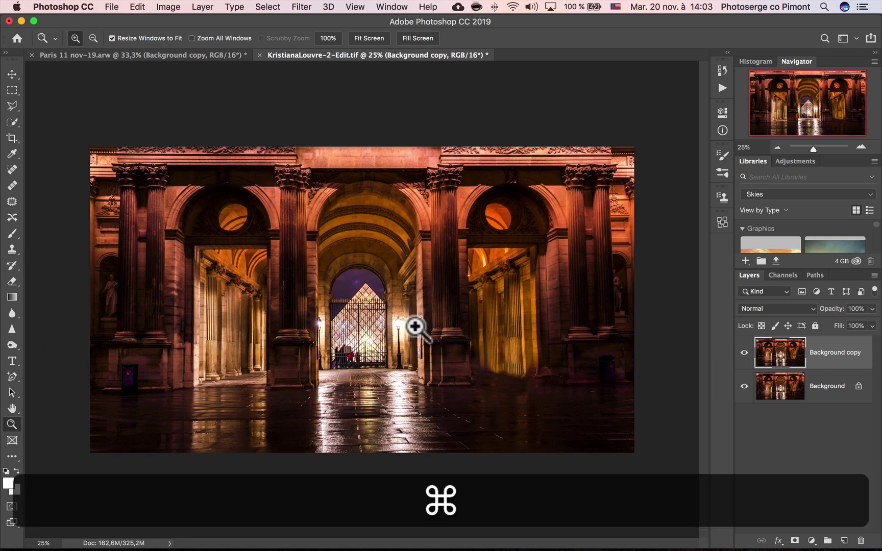
left_click(394, 348)
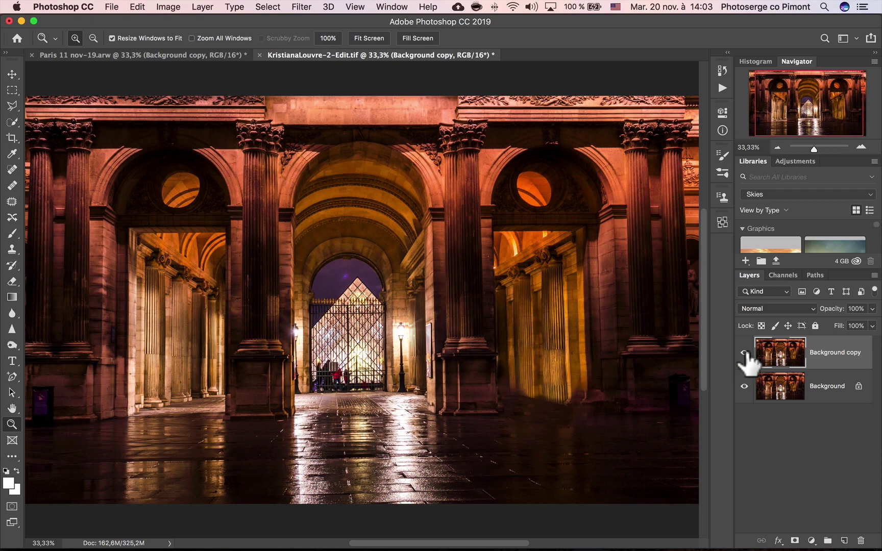
Compare the Background copy on and off, then switch to the Paris 11 nov-19.arw photo.
left_click(744, 353)
left_click(744, 353)
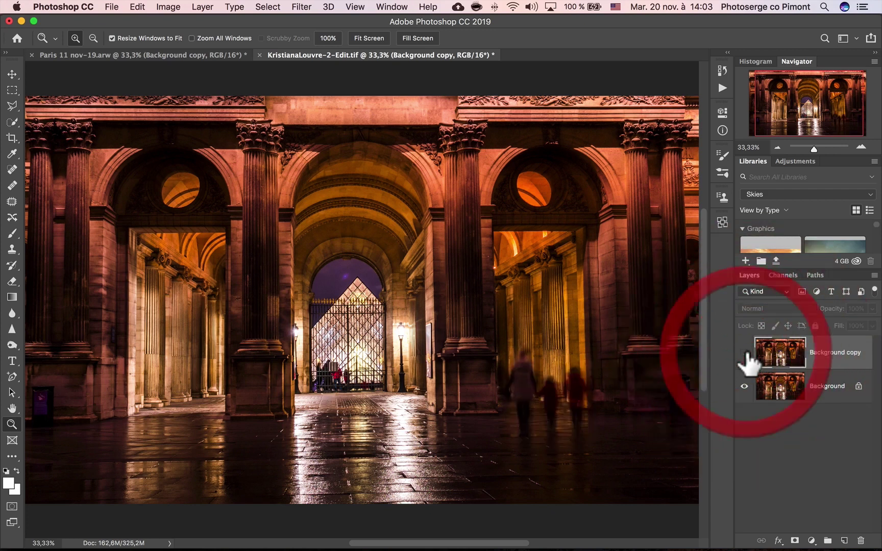
left_click(744, 352)
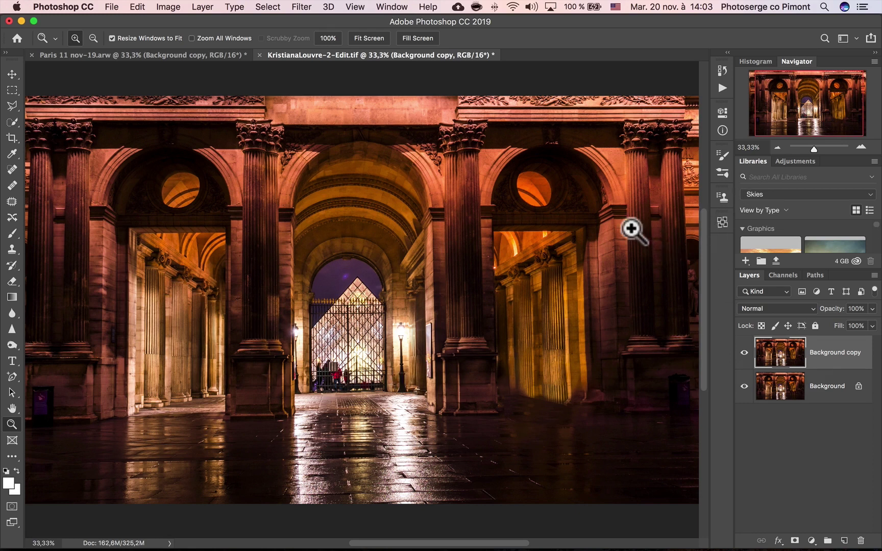
left_click(185, 56)
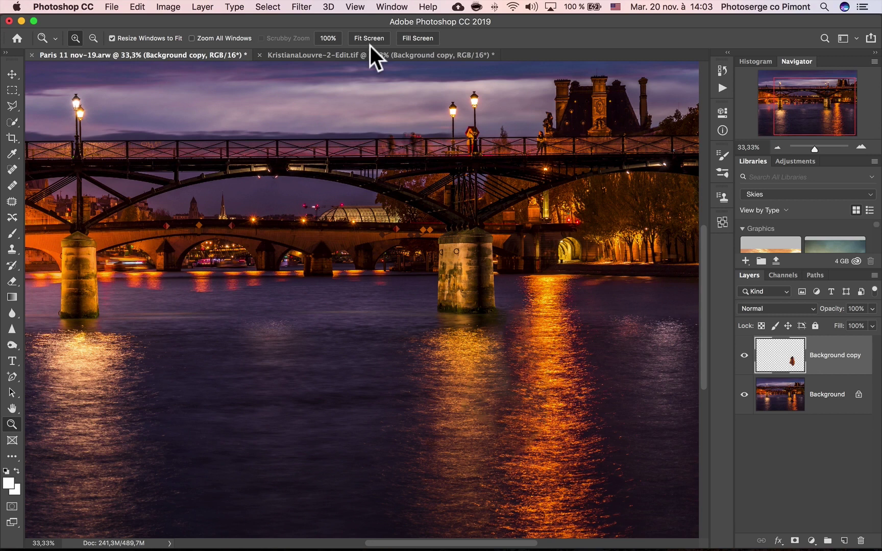
left_click(360, 55)
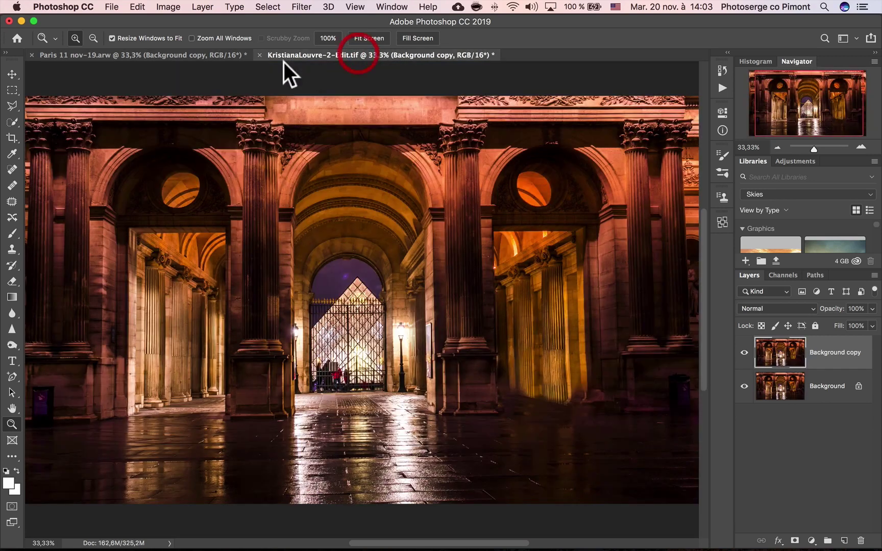
left_click(223, 57)
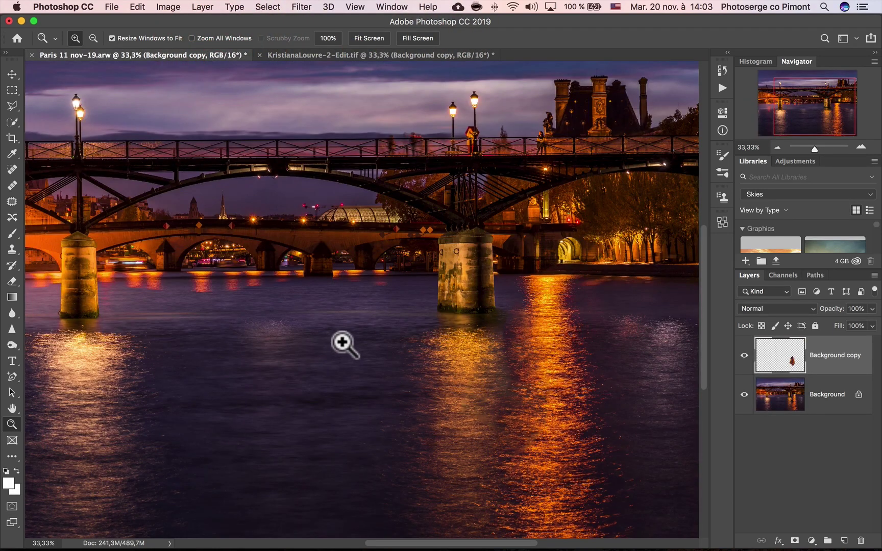
left_click(331, 331, "alt")
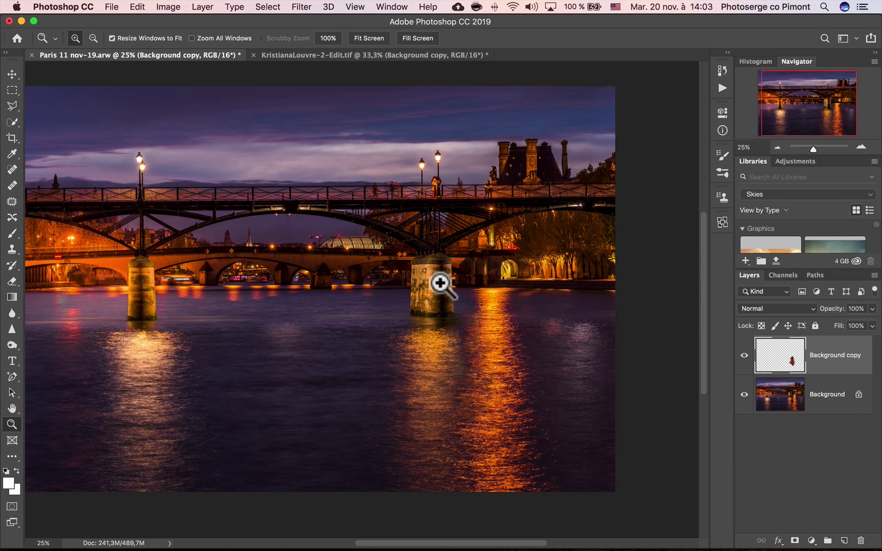
key("ctrl+space")
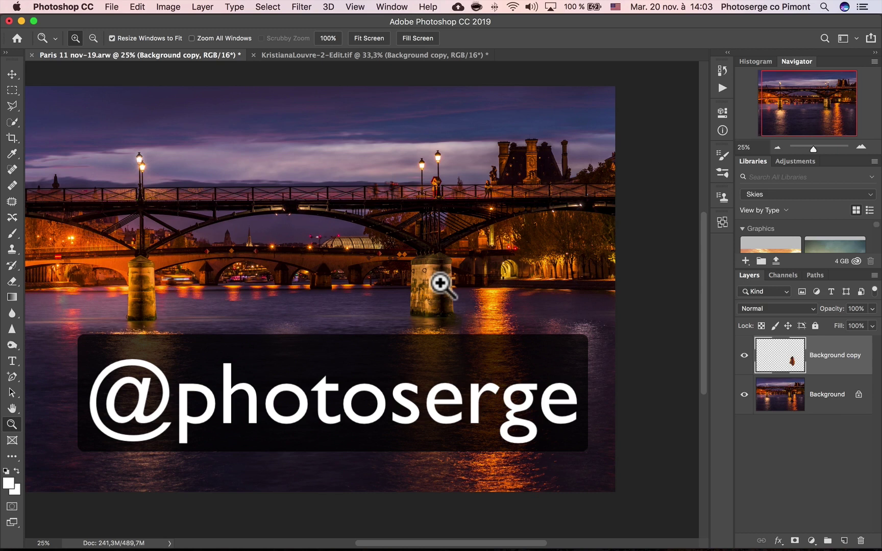